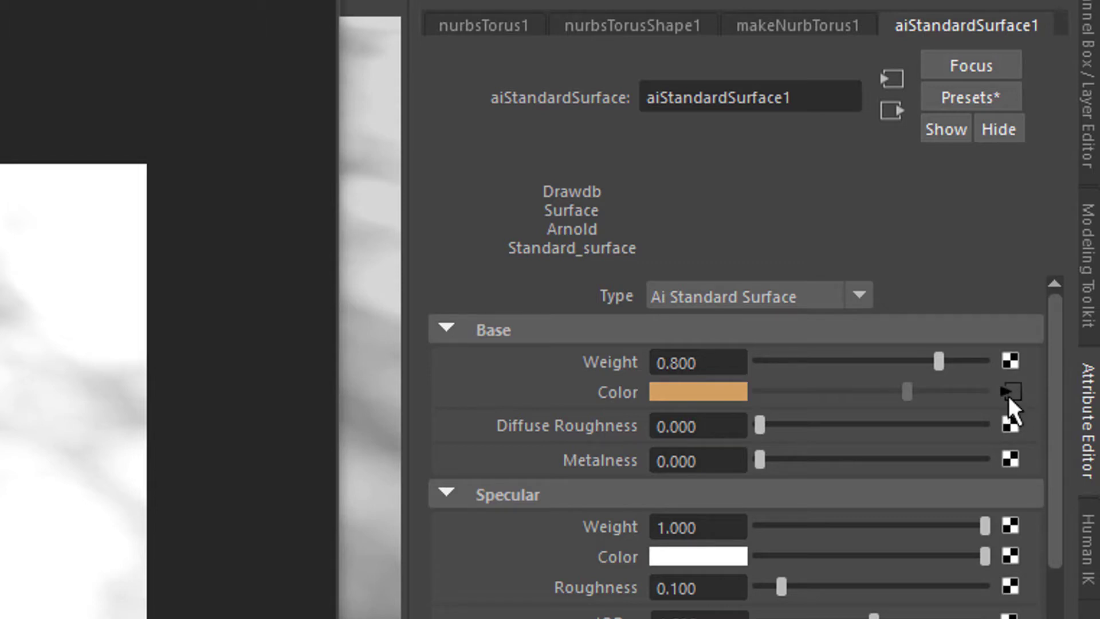
Inspect the nested checker textures behind the torus material's base color, from checker1 through checker3 and back to checker1.
left_click(1009, 393)
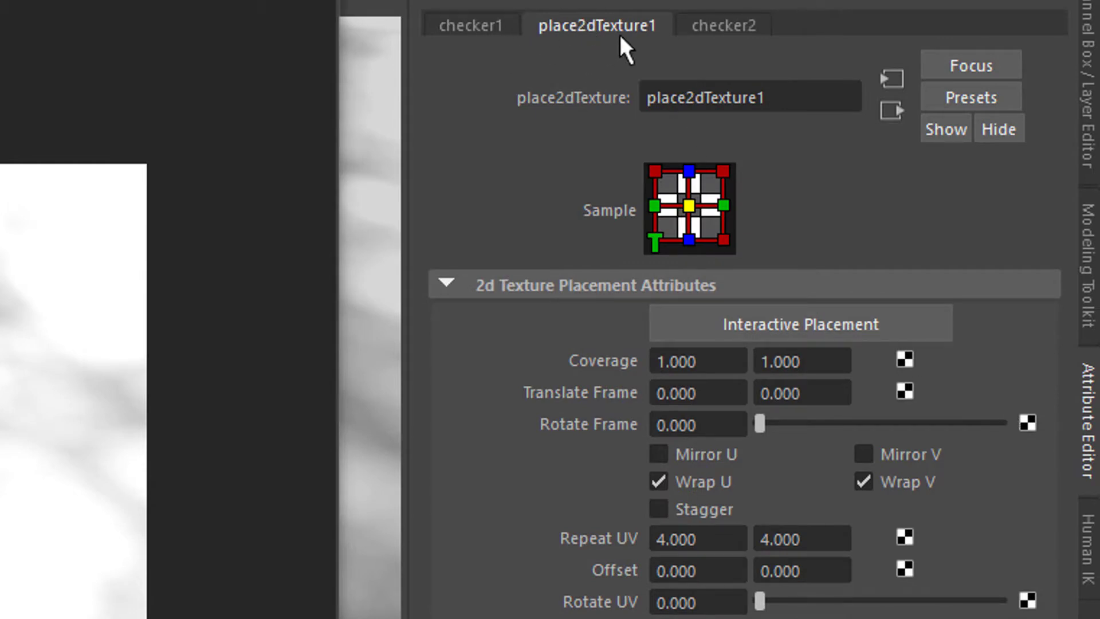
left_click(480, 25)
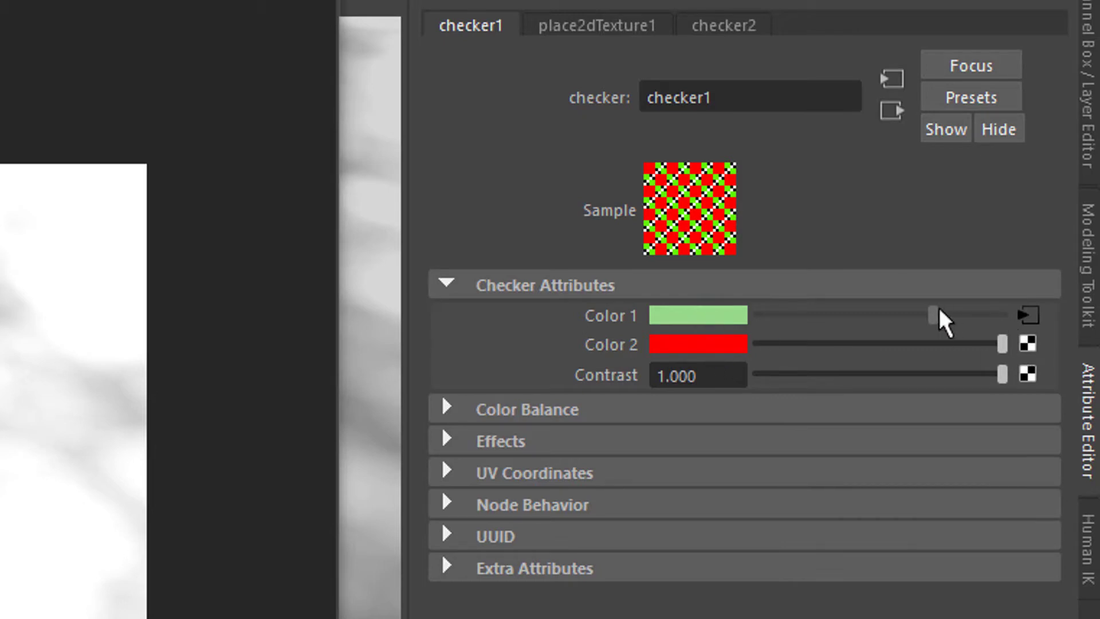
left_click(1028, 316)
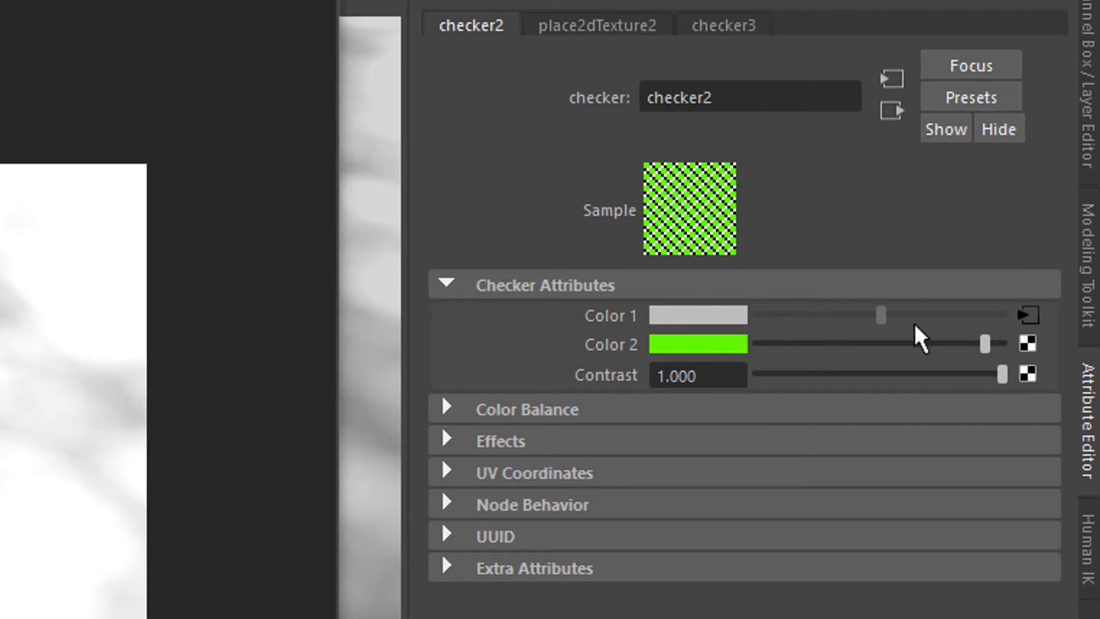
left_click(1023, 318)
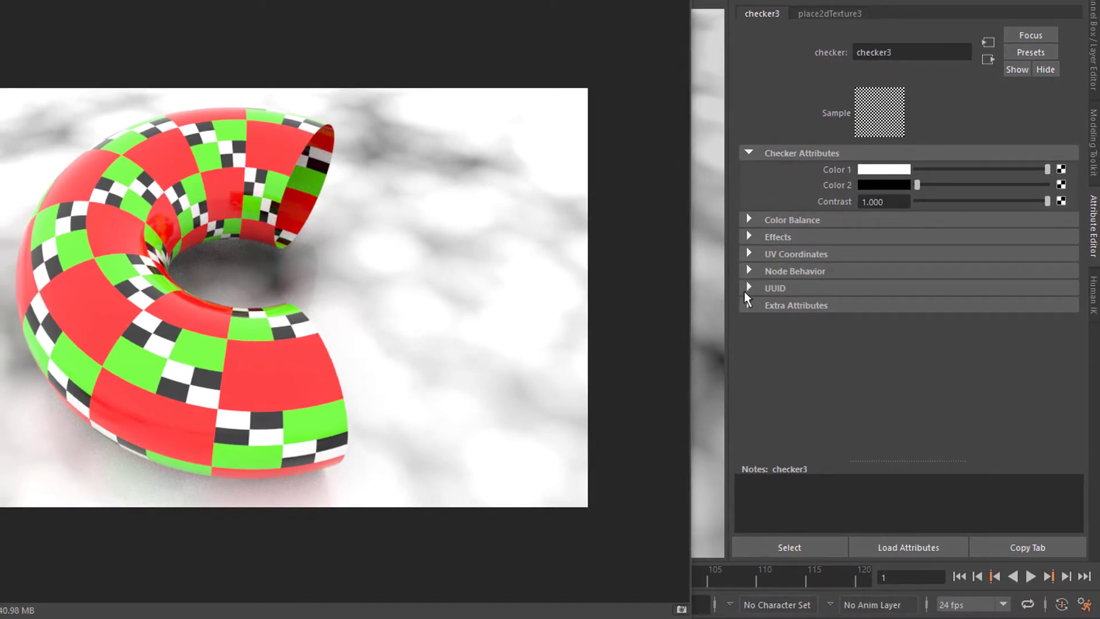
left_click(985, 59)
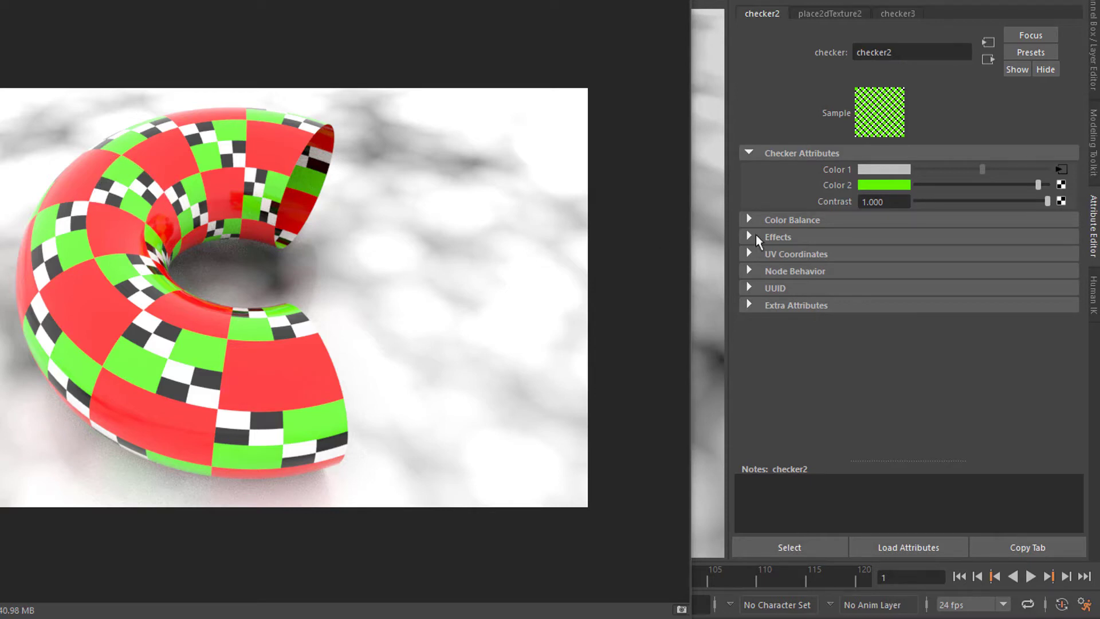
left_click(988, 58)
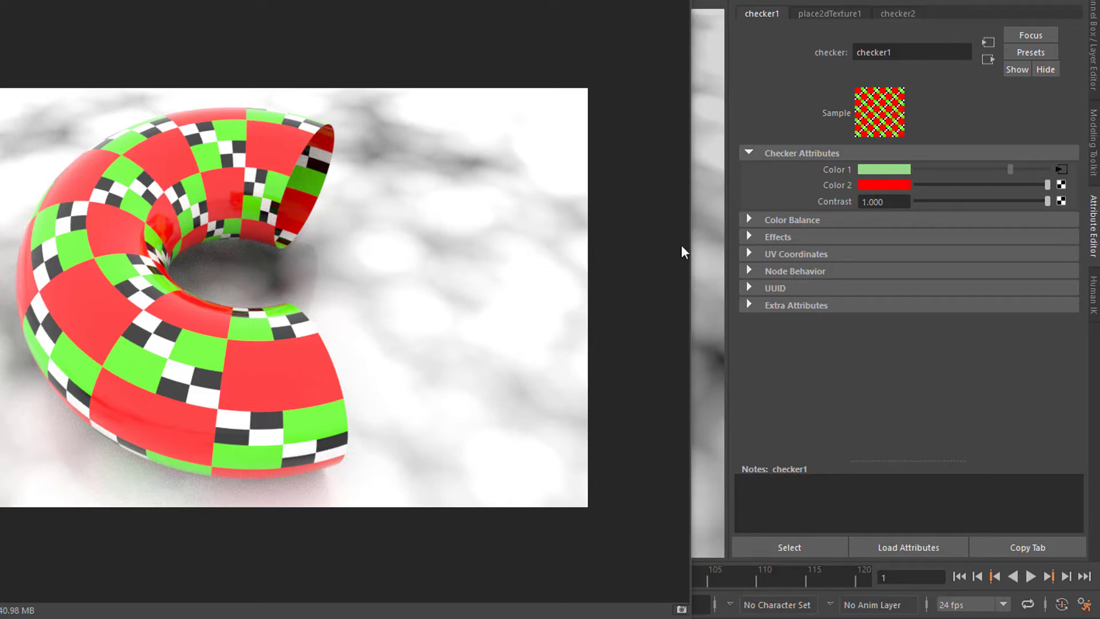
Map a new Checker texture to Color 2 of the checker2 node.
left_click(1061, 171)
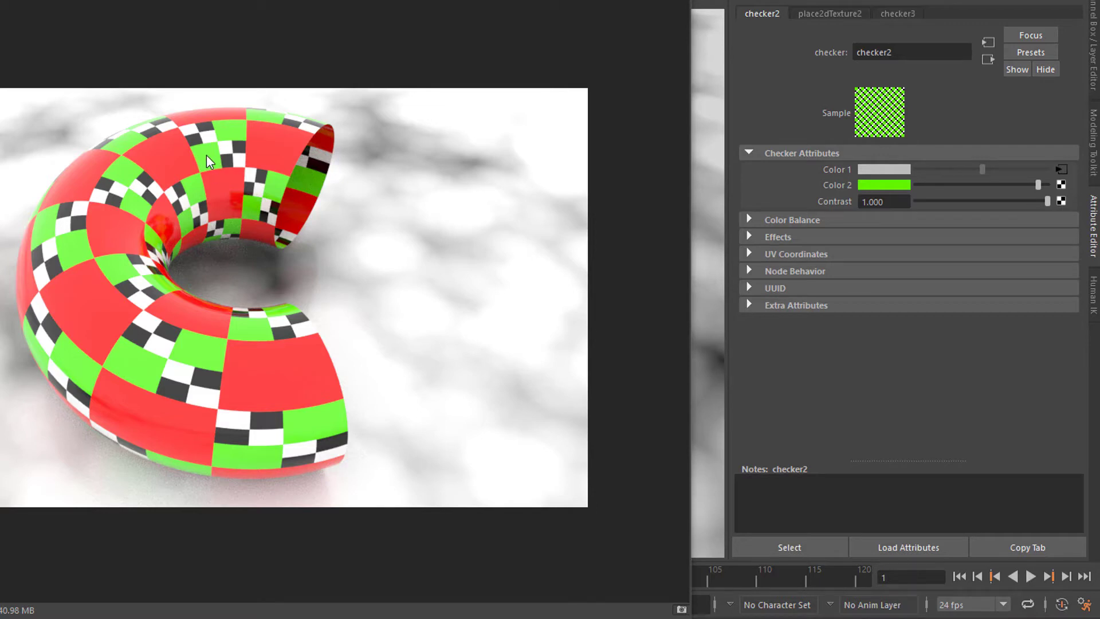
left_click(1061, 184)
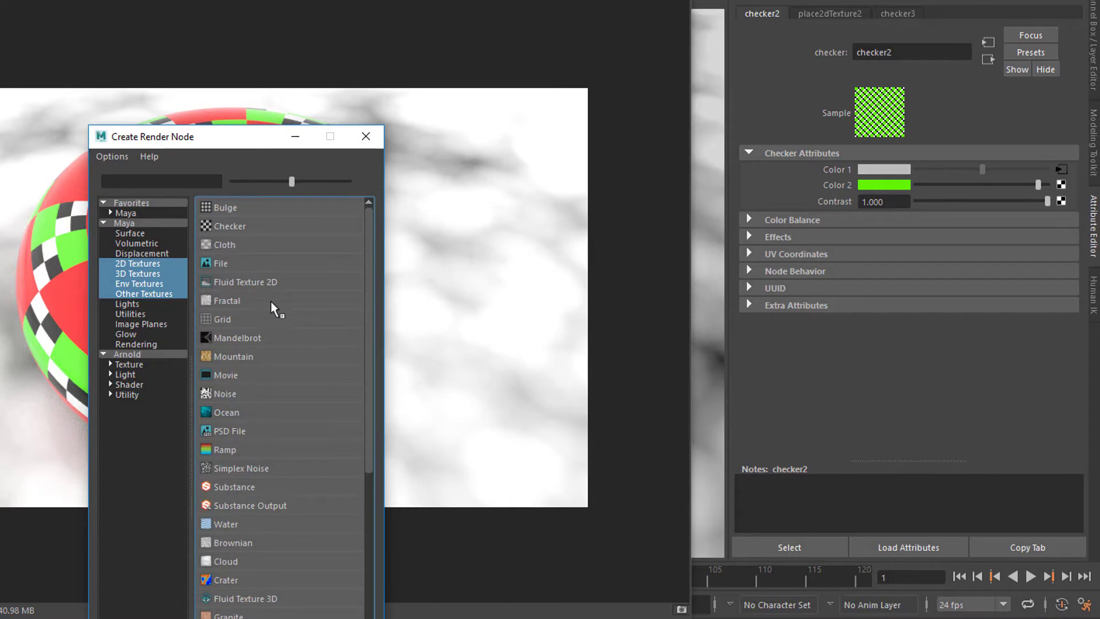
left_click(203, 227)
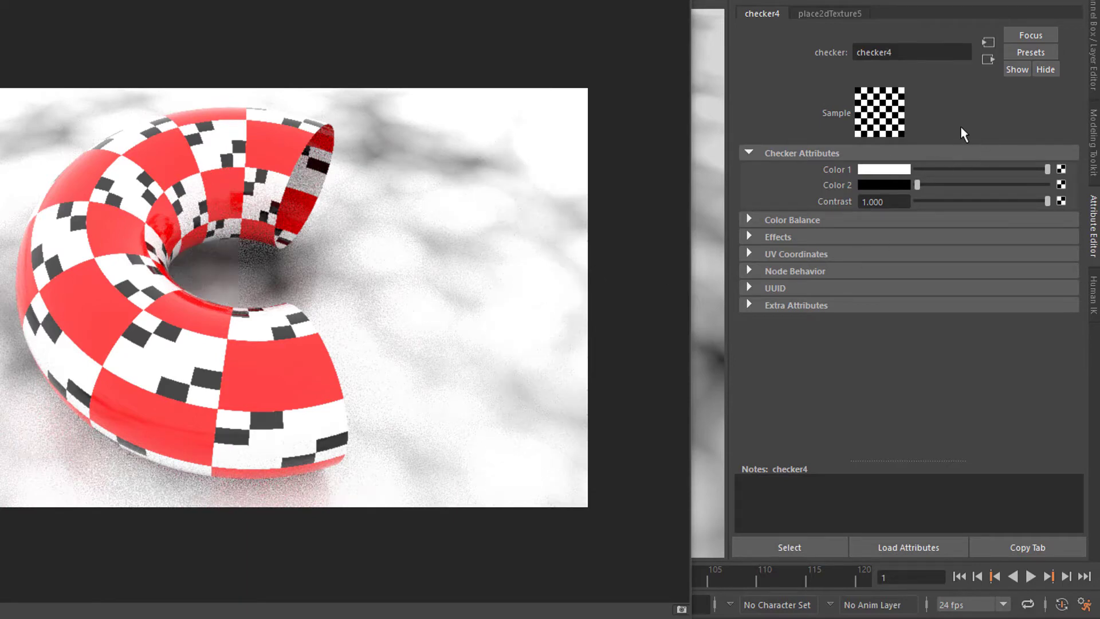
Set the new checker's Repeat UV to 16 by 16 in its 2D texture placement.
left_click(847, 14)
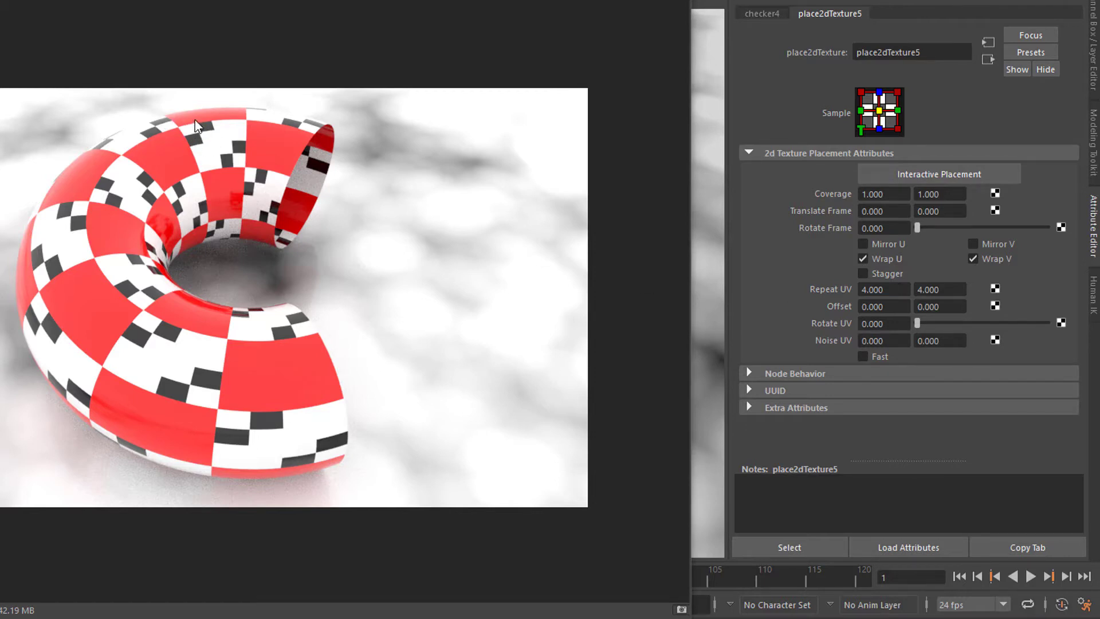
left_click_drag(889, 290, 830, 293)
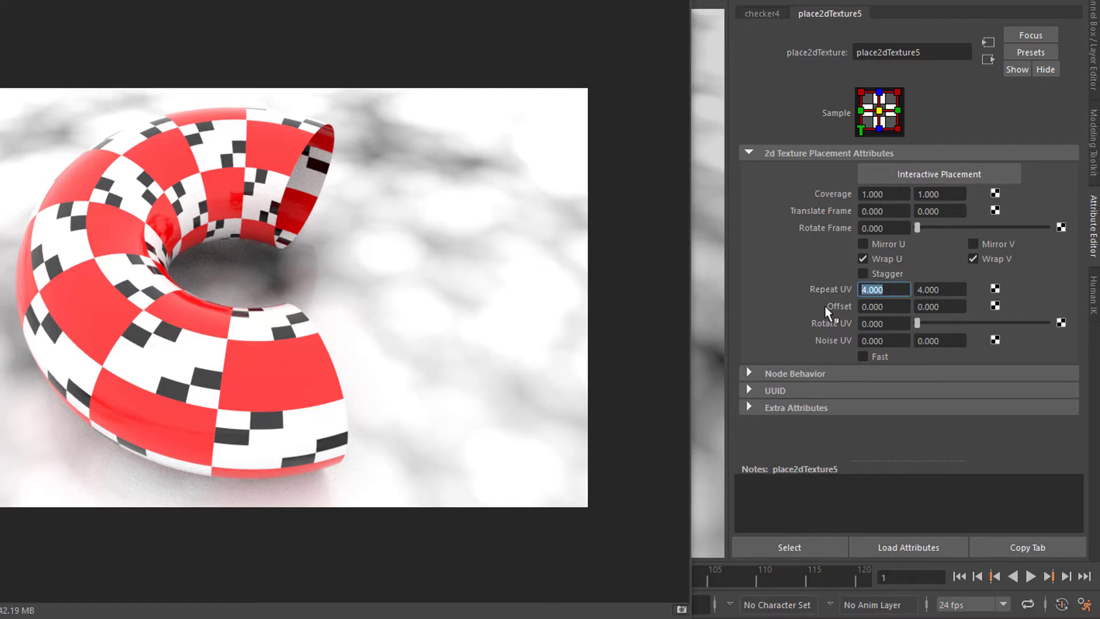
type("16")
key("Tab")
type("16")
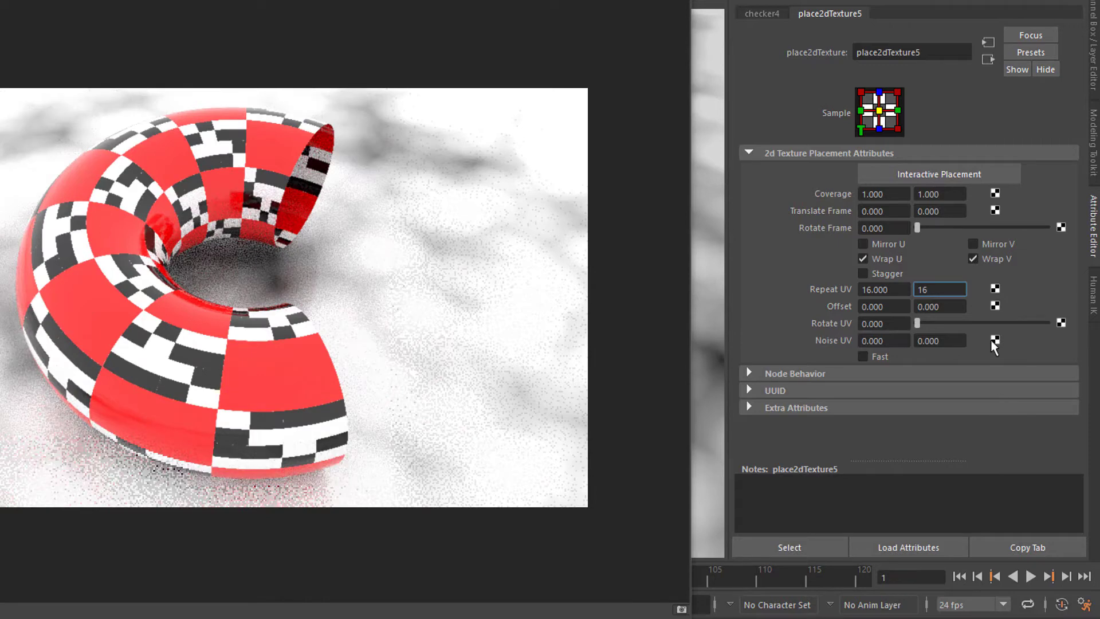
key("Tab")
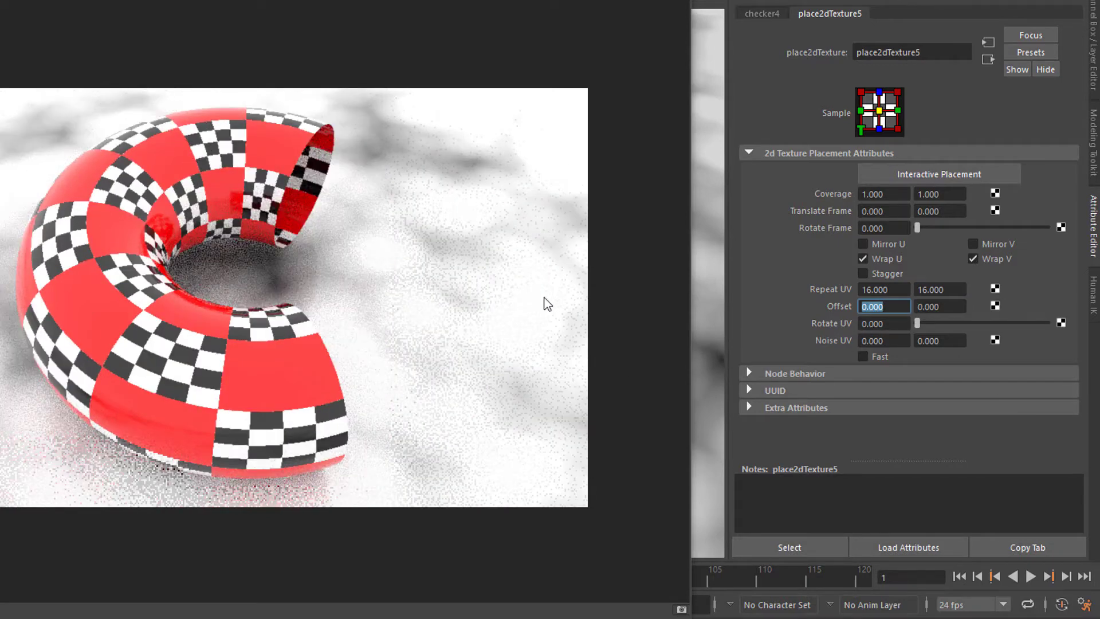
Set the new checker's Color 1 to a medium blue and its Color 2 to a pale blue.
left_click(771, 15)
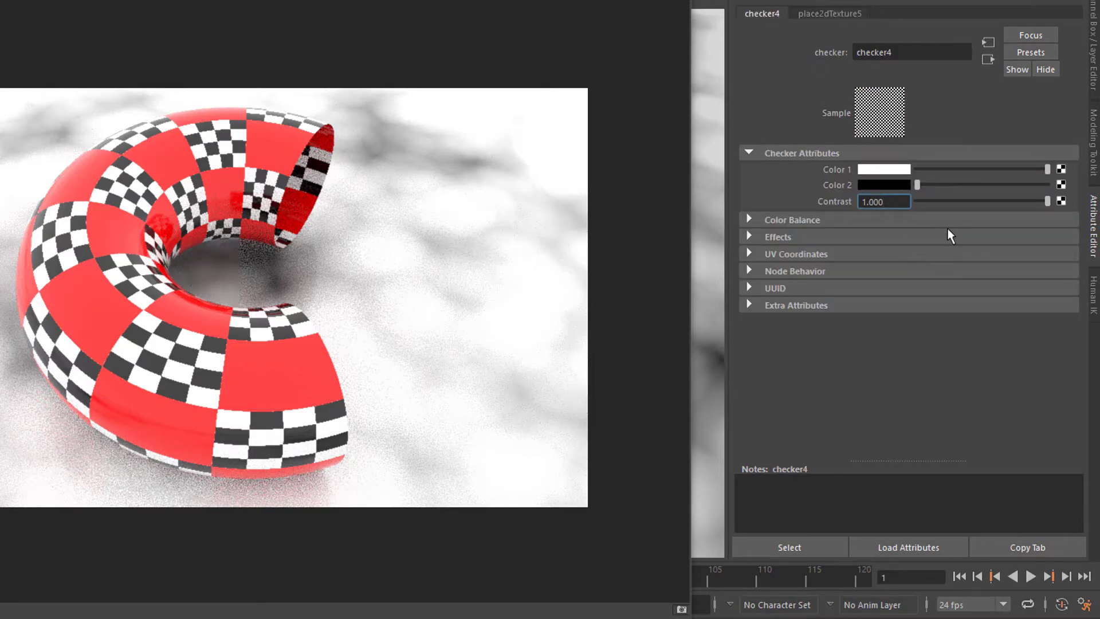
left_click(882, 169)
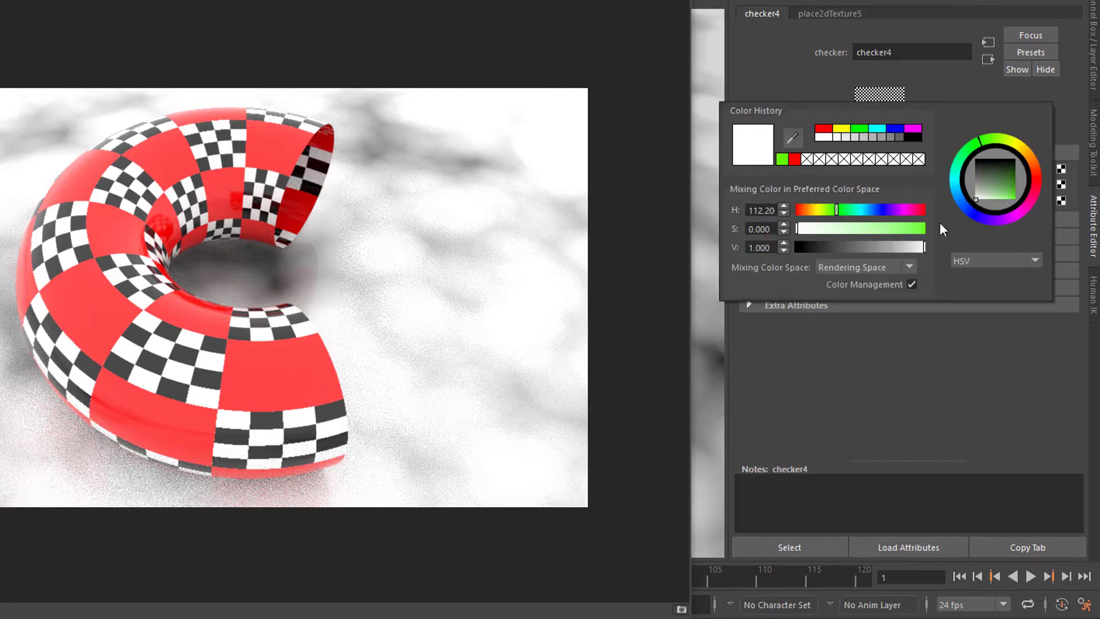
left_click(965, 207)
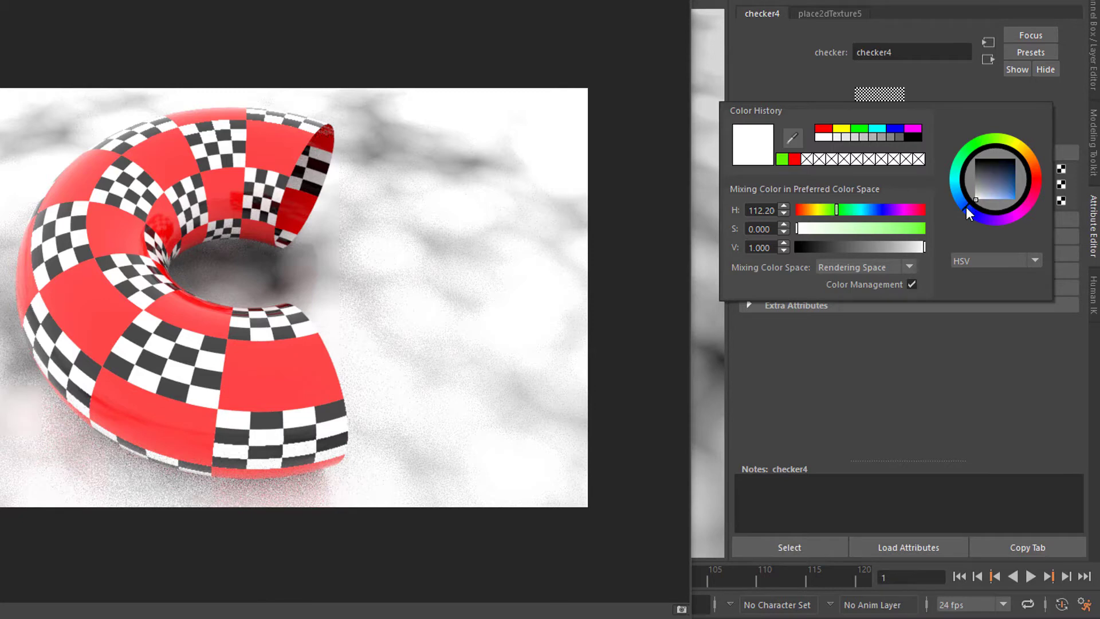
left_click_drag(987, 191, 1019, 190)
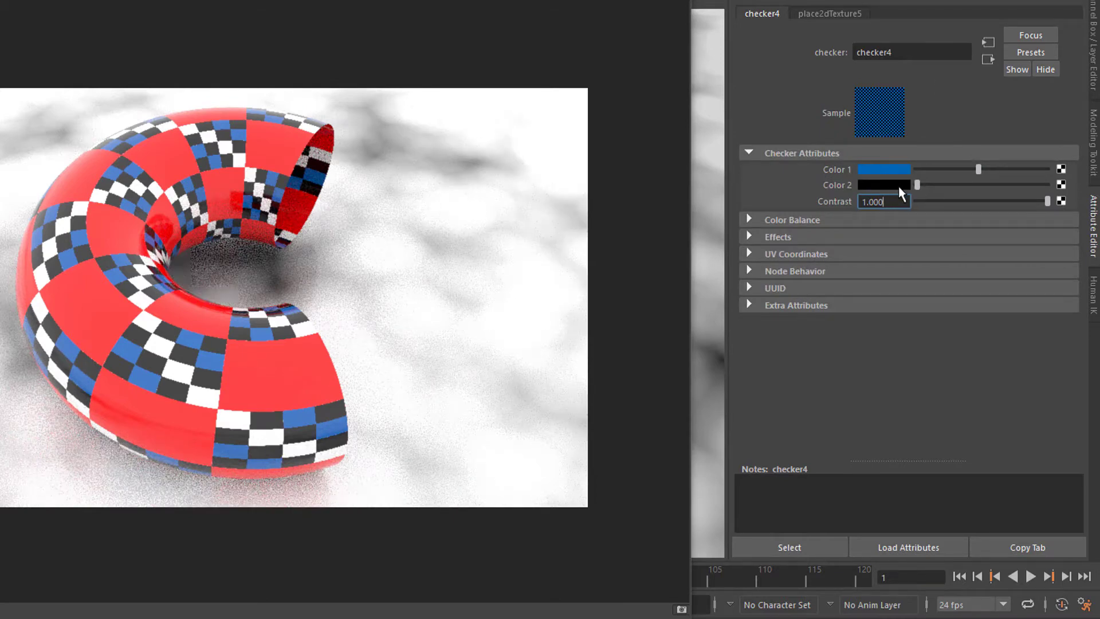
left_click(898, 187)
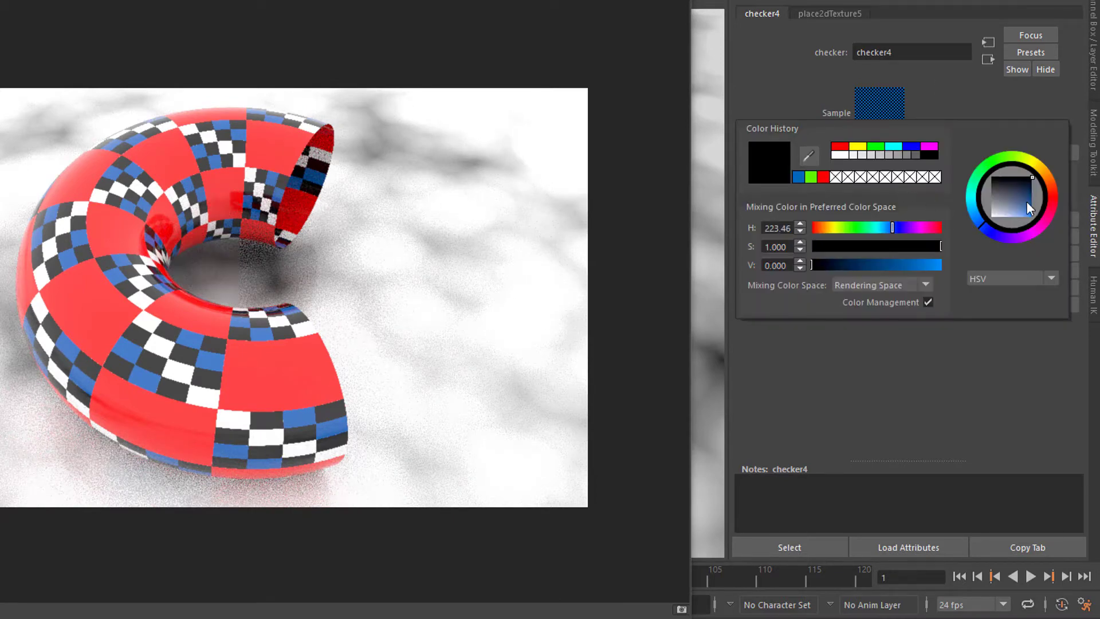
left_click_drag(1019, 194, 1012, 219)
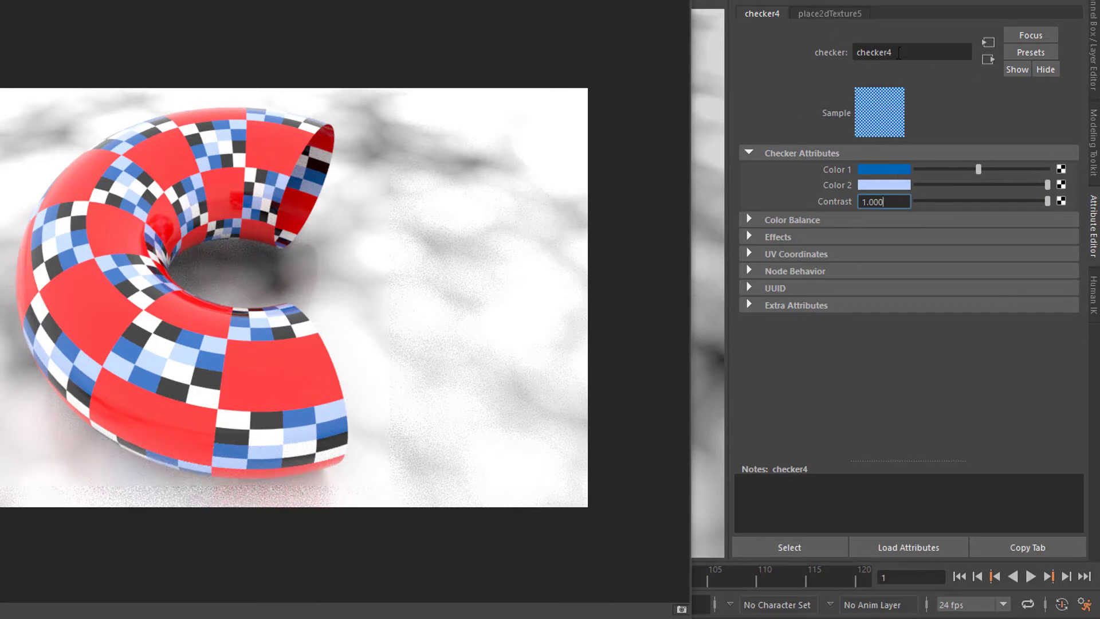
Map a Ramp texture to Color 2 of checker1 and set the ramp's type to U Ramp.
left_click(988, 60)
left_click(987, 59)
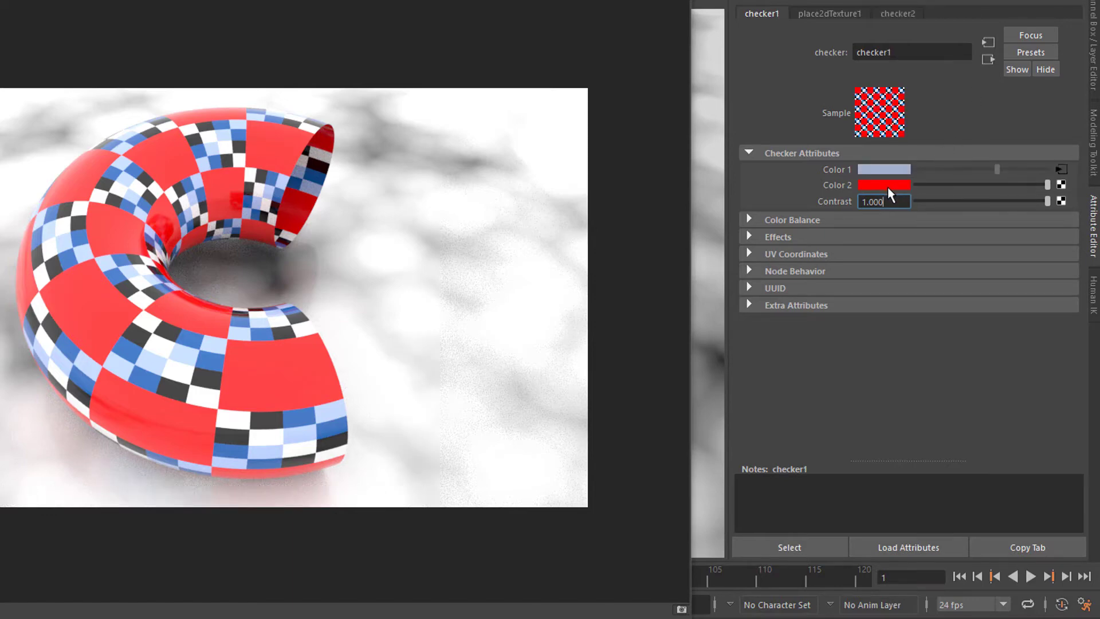
left_click(1062, 185)
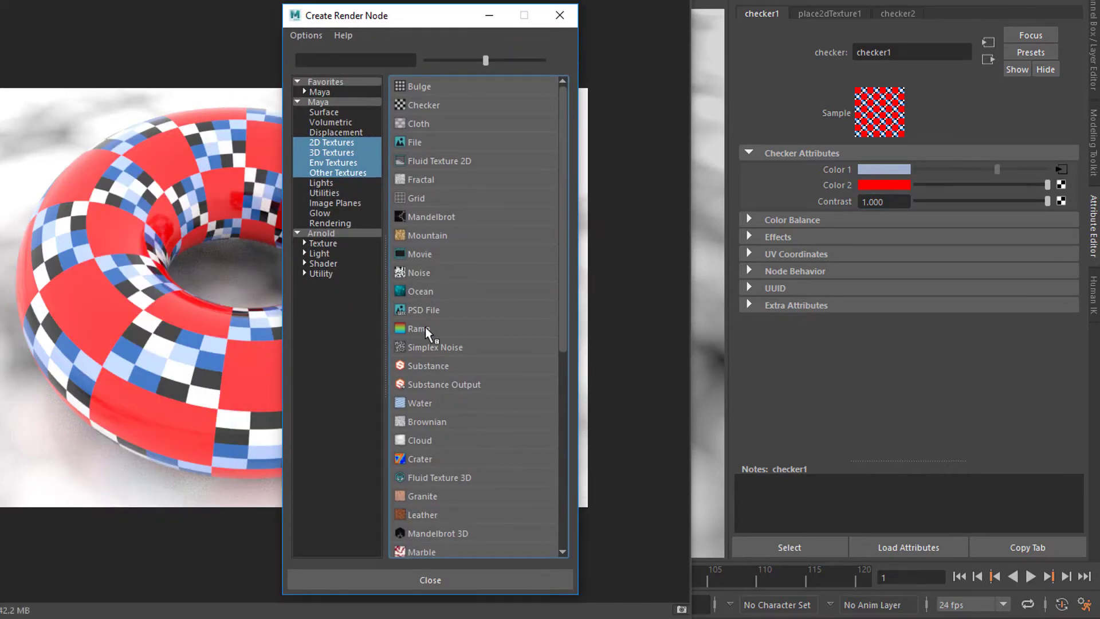
left_click(425, 328)
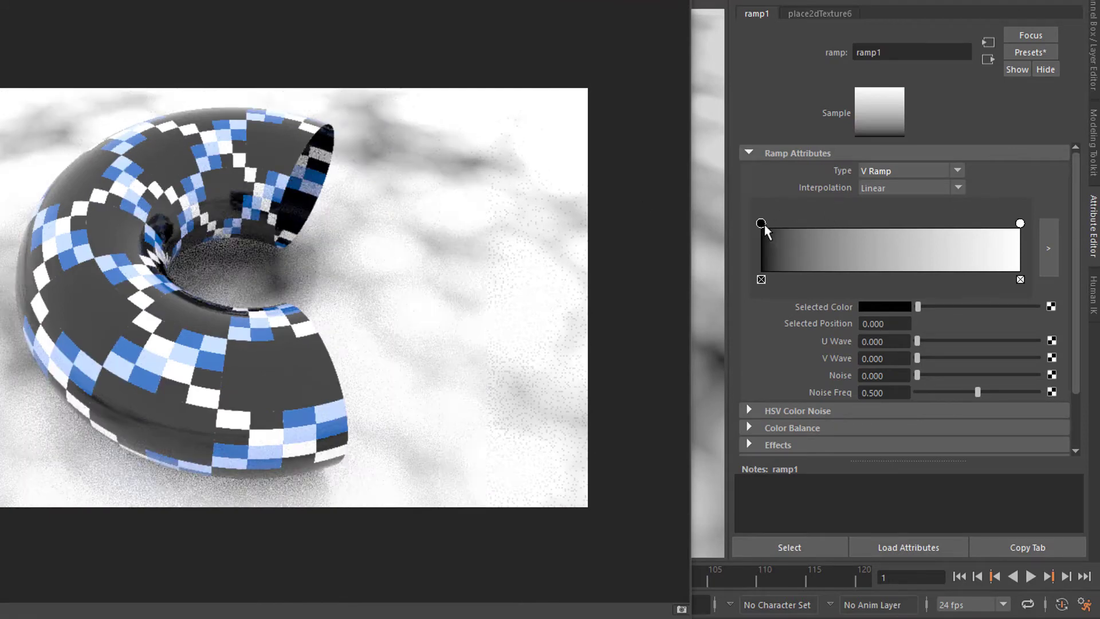
left_click(960, 169)
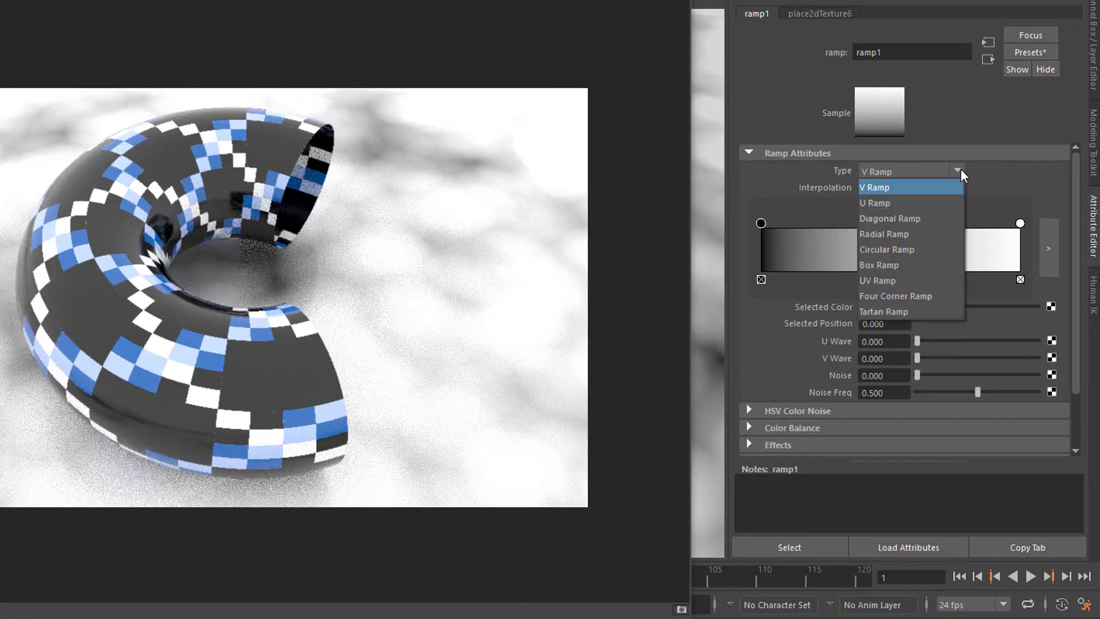
left_click(926, 201)
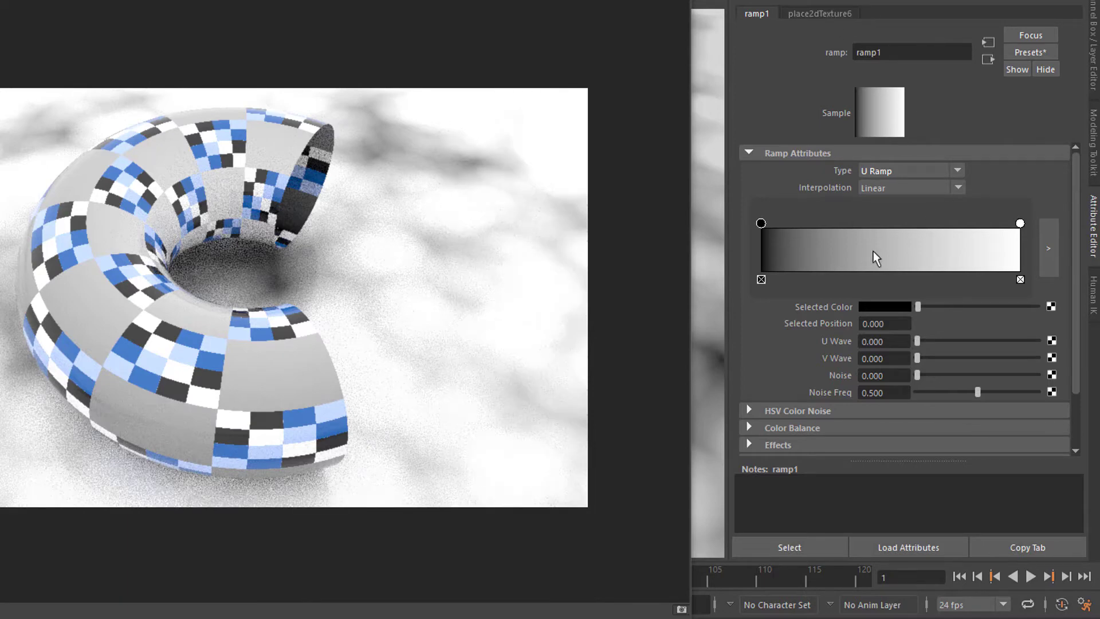
Set the ramp's Repeat UV to 4 by 4 in its 2D texture placement.
left_click(819, 13)
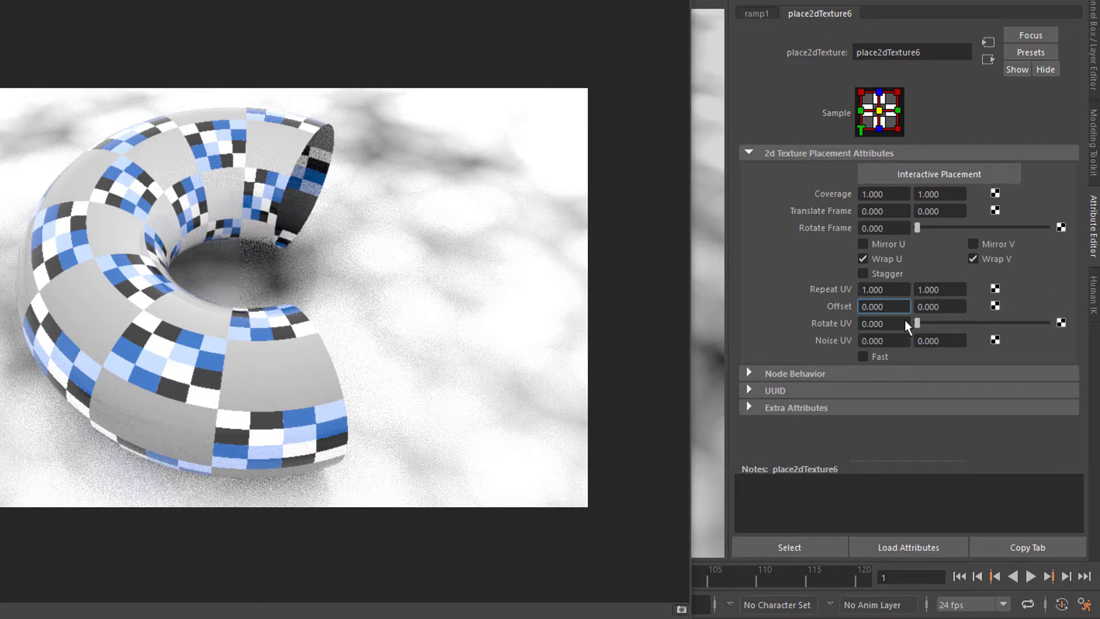
left_click(893, 289)
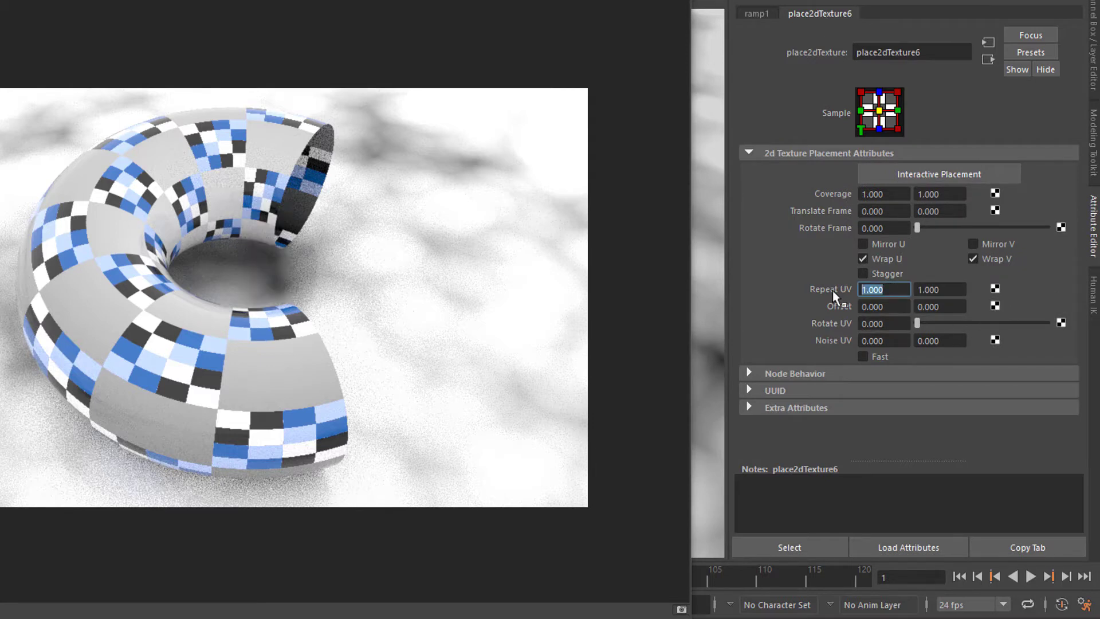
type("4")
key("Tab")
type("4")
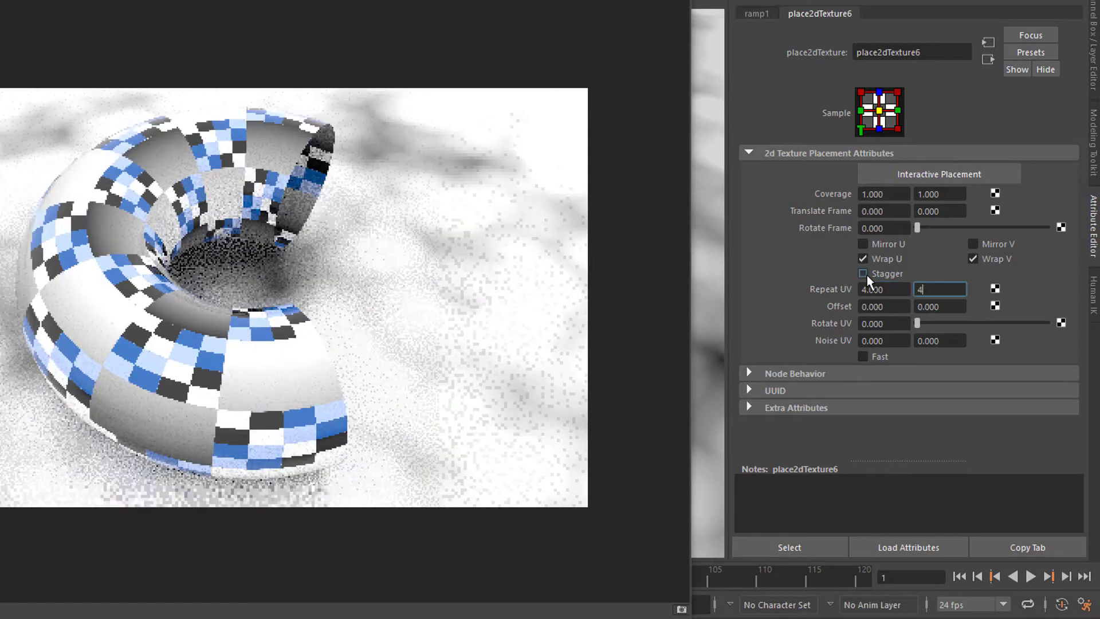
key("Return")
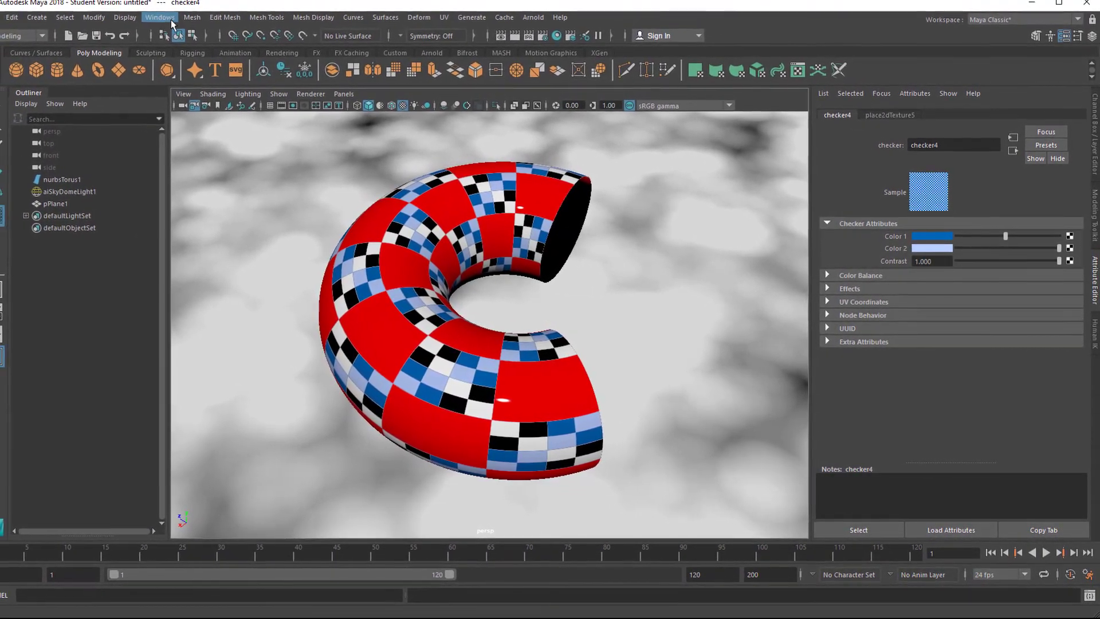
Open the Hypershade and reposition its window over the viewport.
left_click(162, 20)
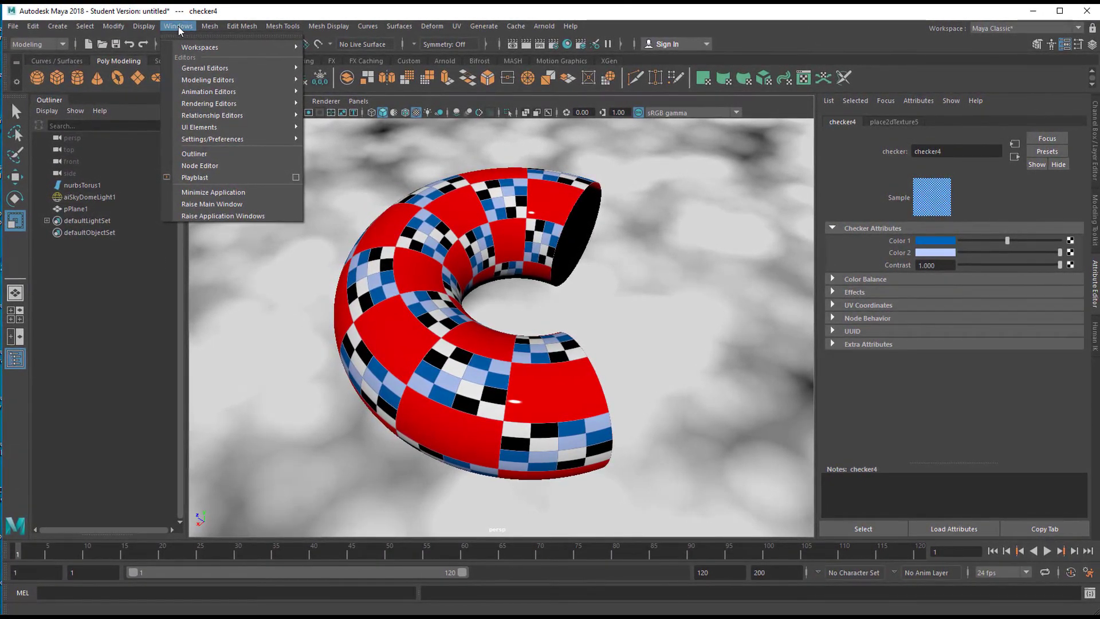
mouse_move(208, 105)
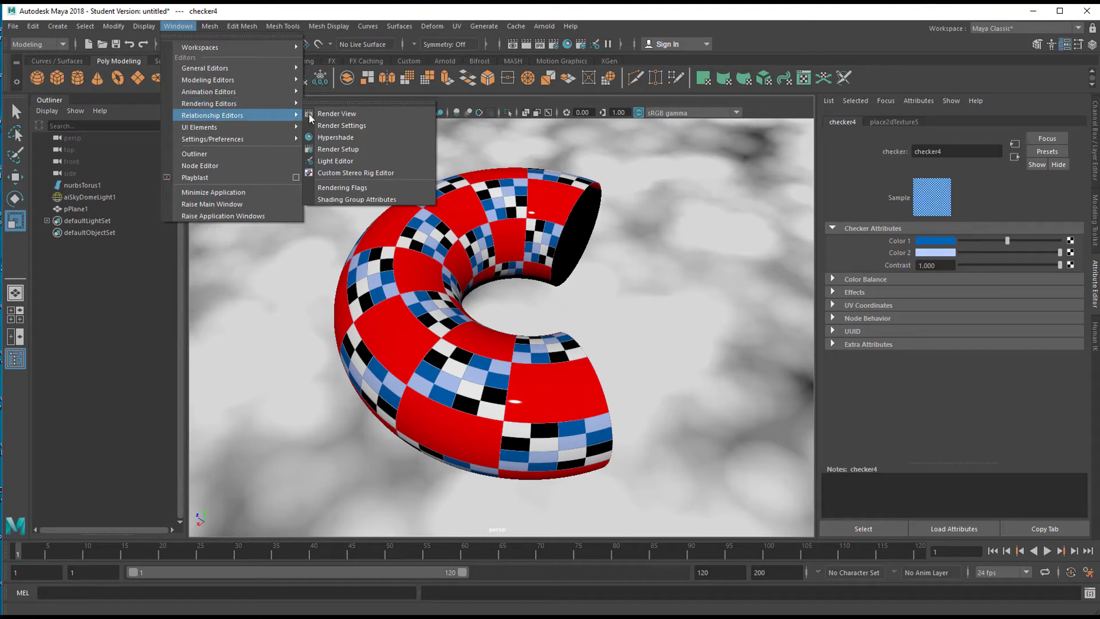
left_click(344, 137)
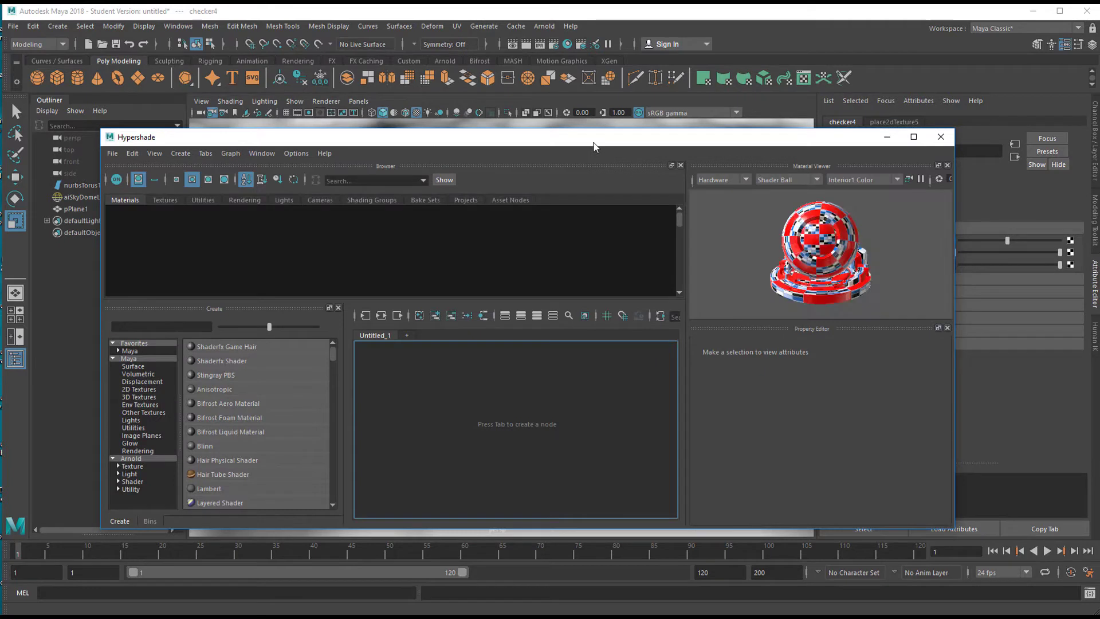
left_click_drag(593, 146, 566, 121)
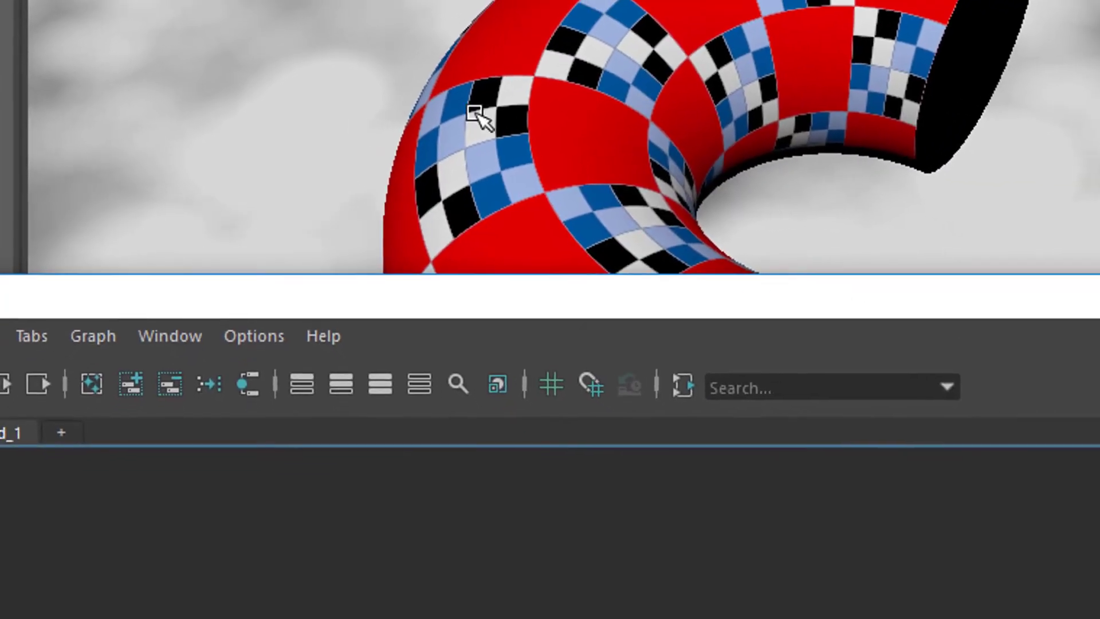
Select the torus and graph the input and output connections of its aiStandardSurface1SG shading group in the Hypershade.
left_click(629, 30)
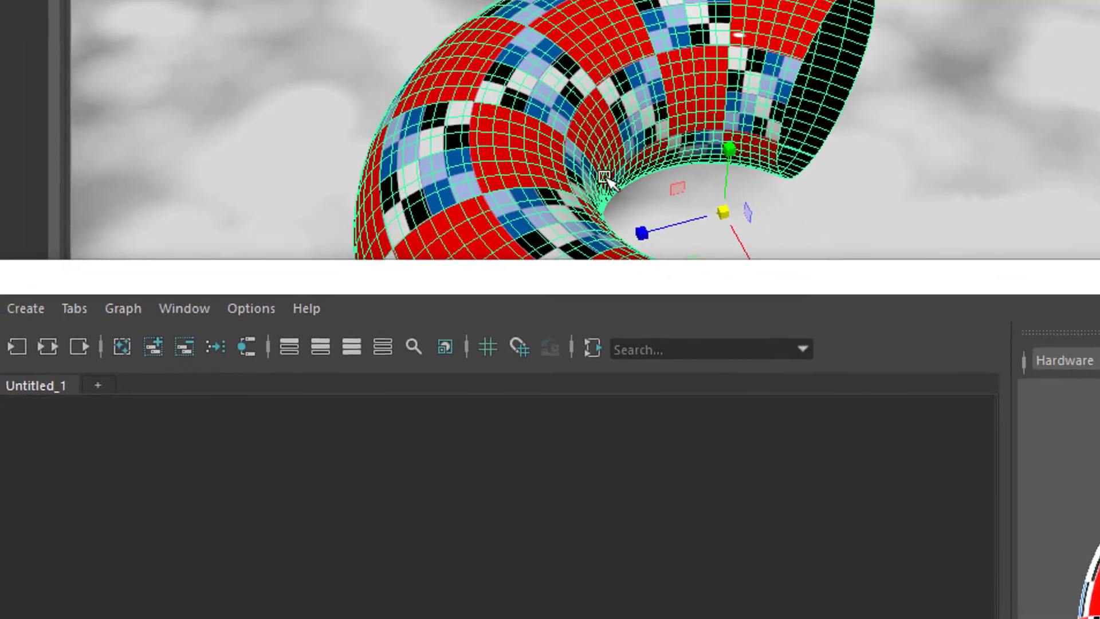
left_click_drag(799, 301, 799, 256)
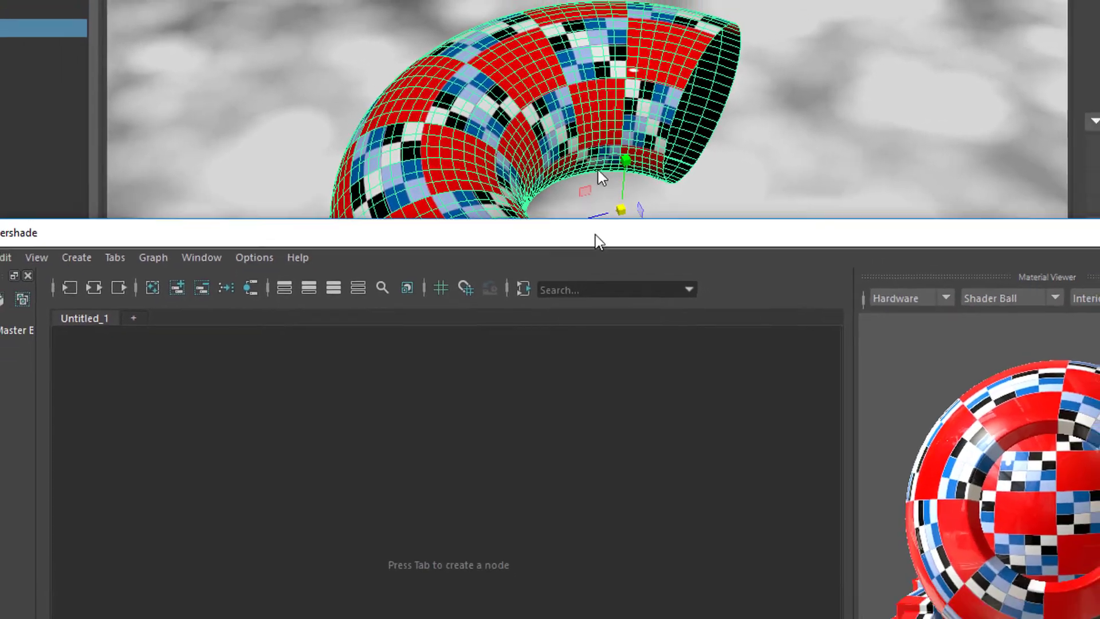
left_click_drag(596, 235, 629, 3)
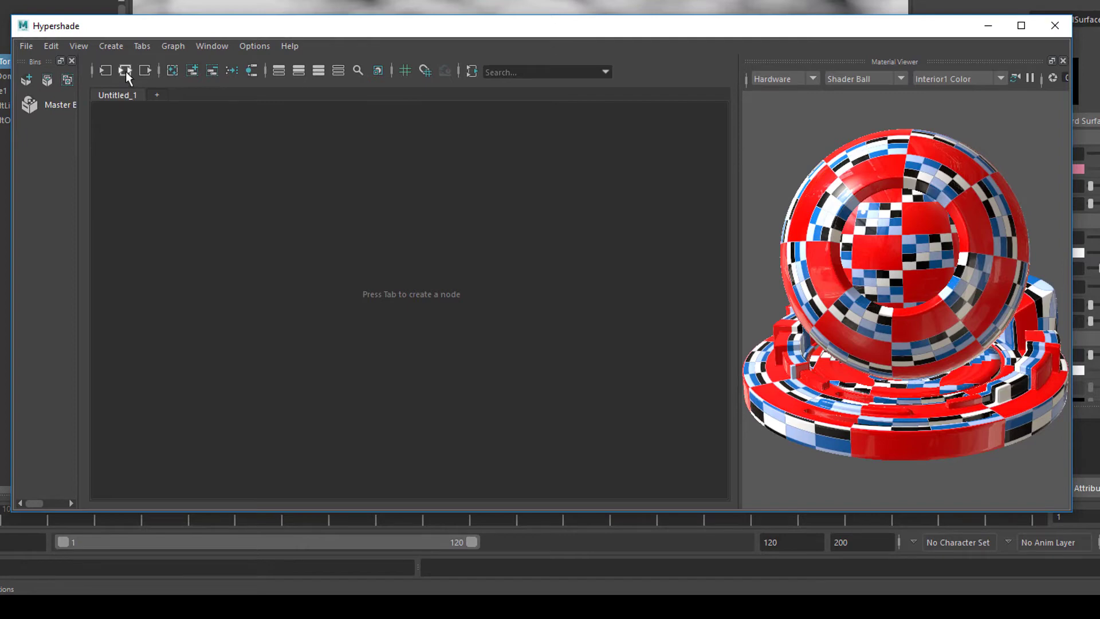
left_click(125, 71)
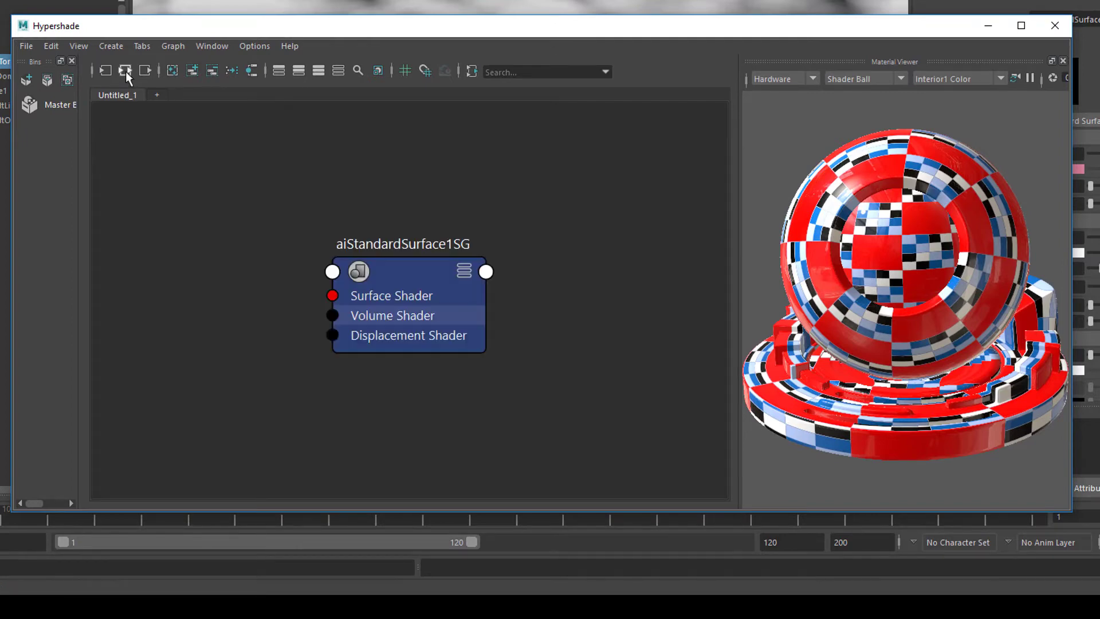
left_click(417, 270)
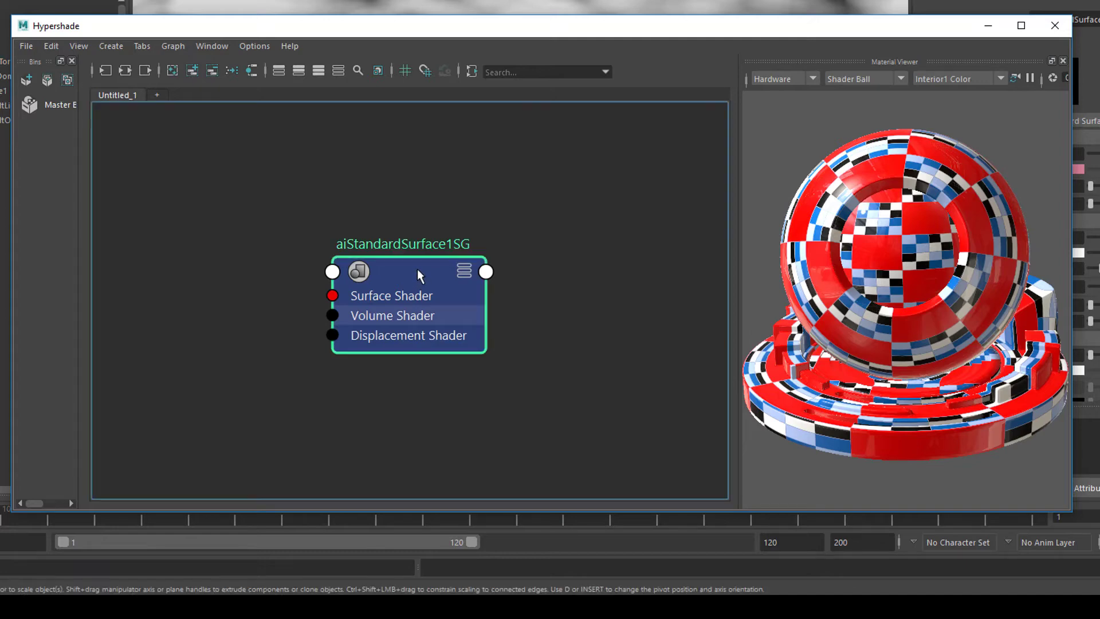
left_click(125, 70)
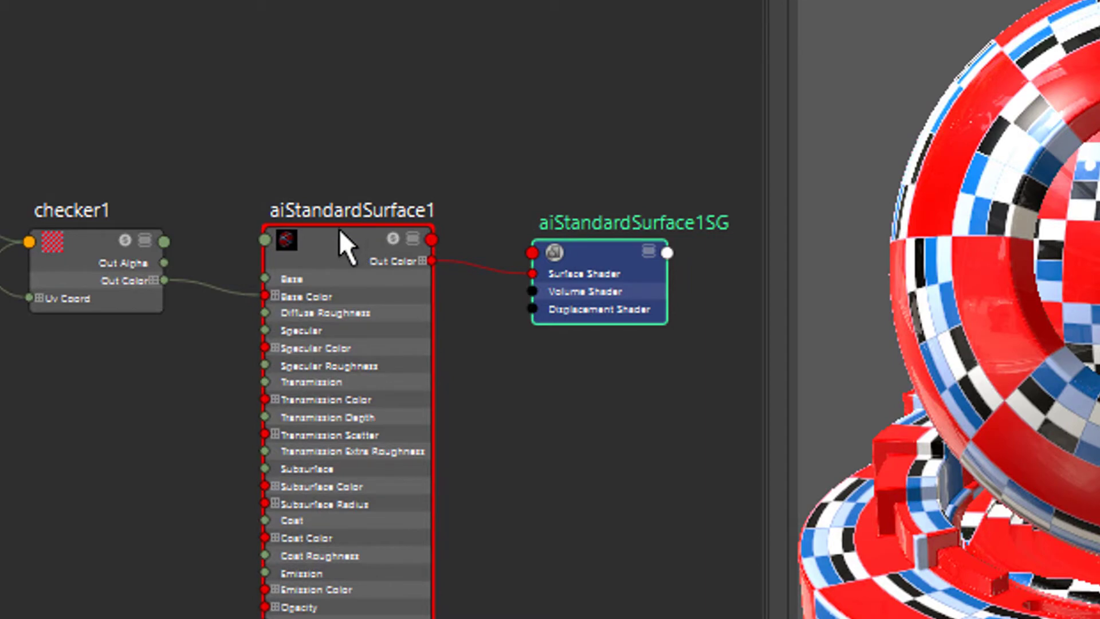
Move the aiStandardSurface1 node slightly up, between checker1 and the shading group.
left_click_drag(337, 224, 348, 203)
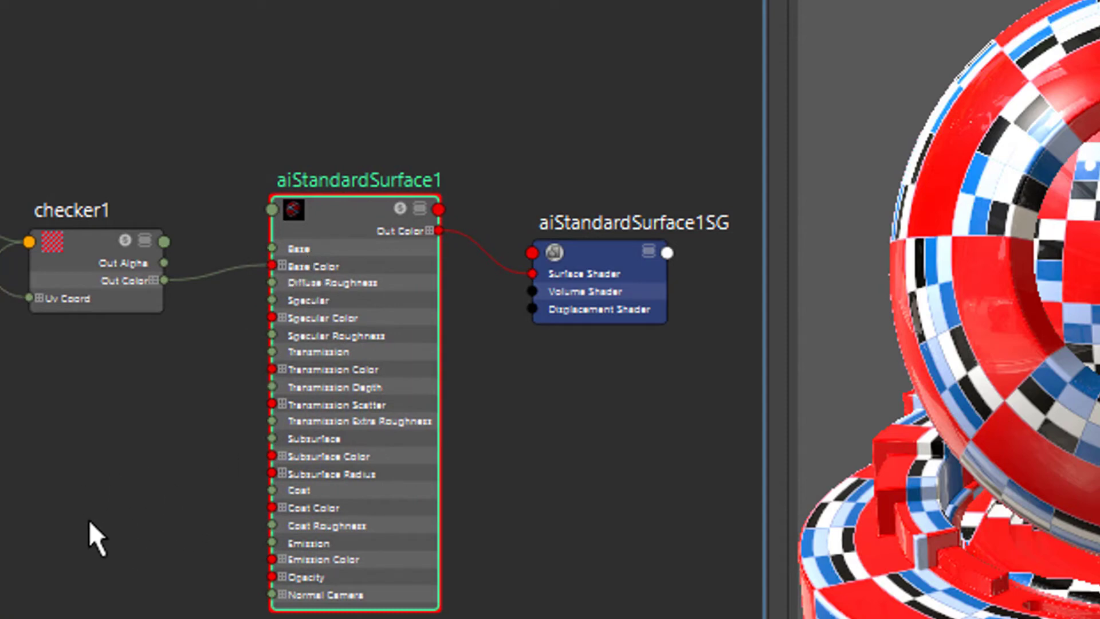
right_click_drag(29, 518, 428, 476, "alt")
middle_click_drag(319, 442, 198, 618, "alt")
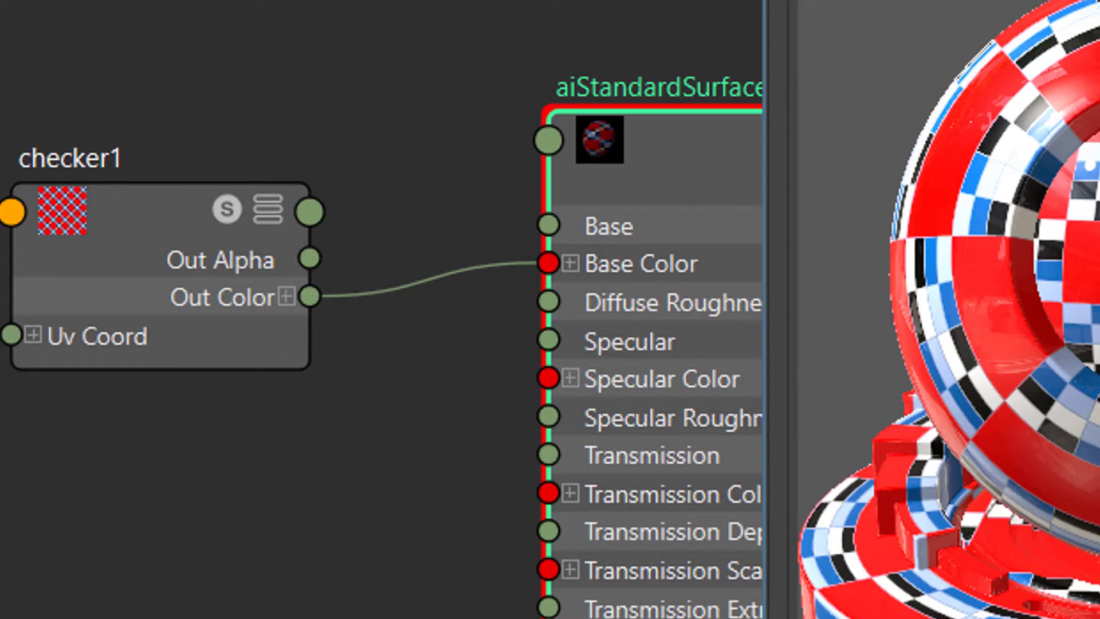
scroll(382, 309, "up", 3)
scroll(381, 310, "down", 4)
scroll(381, 309, "up", 2)
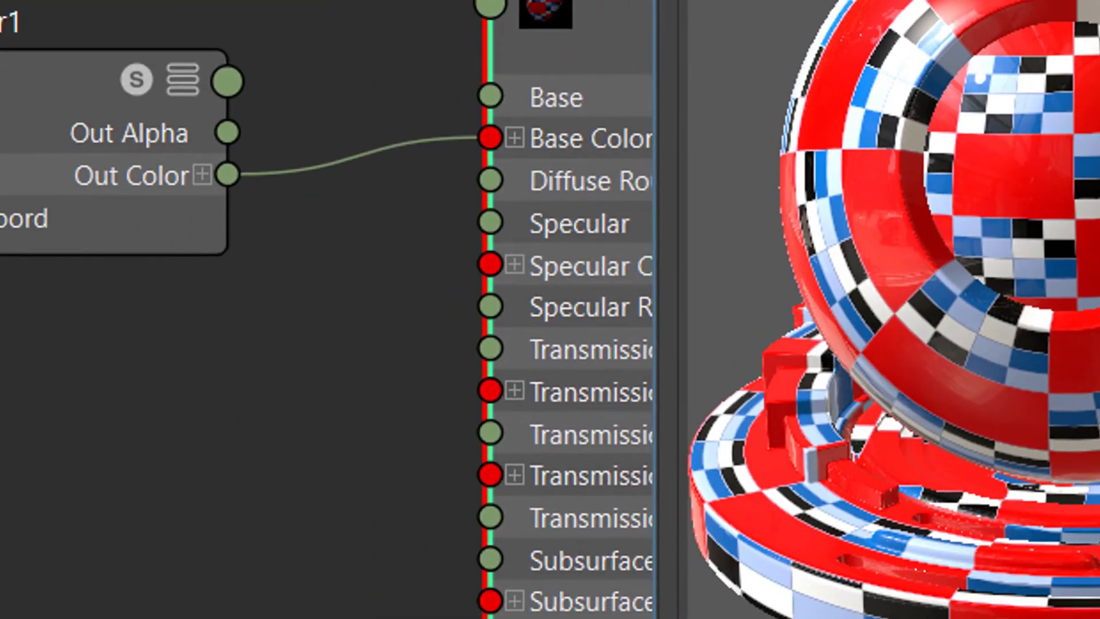
Delete the connection from checker1's Out Color to aiStandardSurface1's Base Color and reconnect the same two ports.
left_click(378, 148)
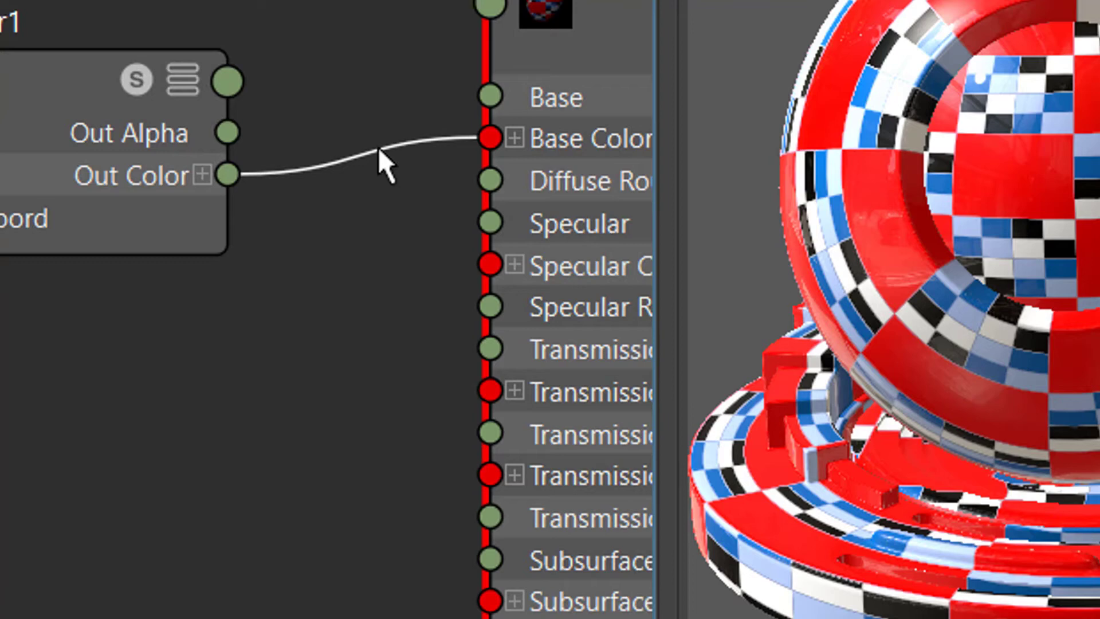
key("Delete")
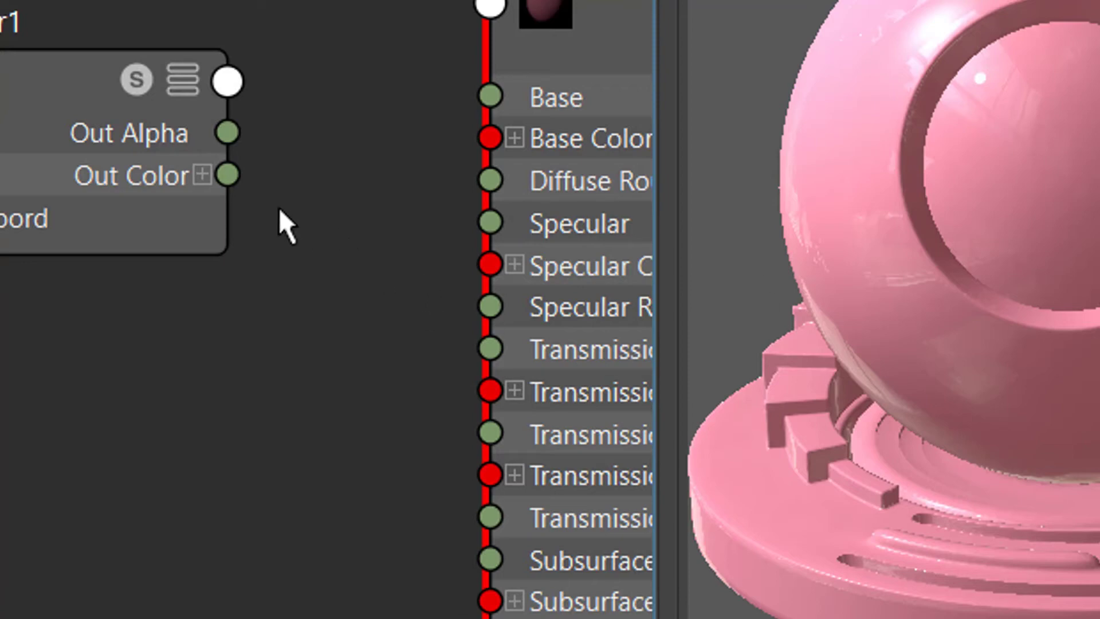
left_click_drag(228, 172, 387, 150)
left_click_drag(487, 142, 488, 143)
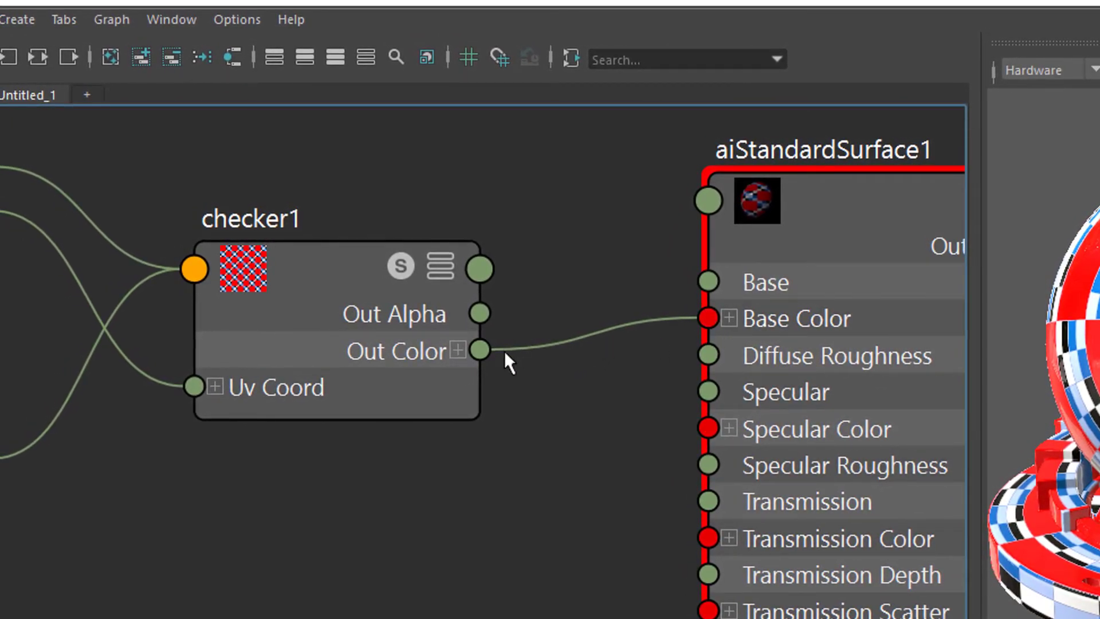
Expand checker1's Out Color and aiStandardSurface1's Base Color into their R, G and B channels and delete the connection between them.
left_click(458, 349)
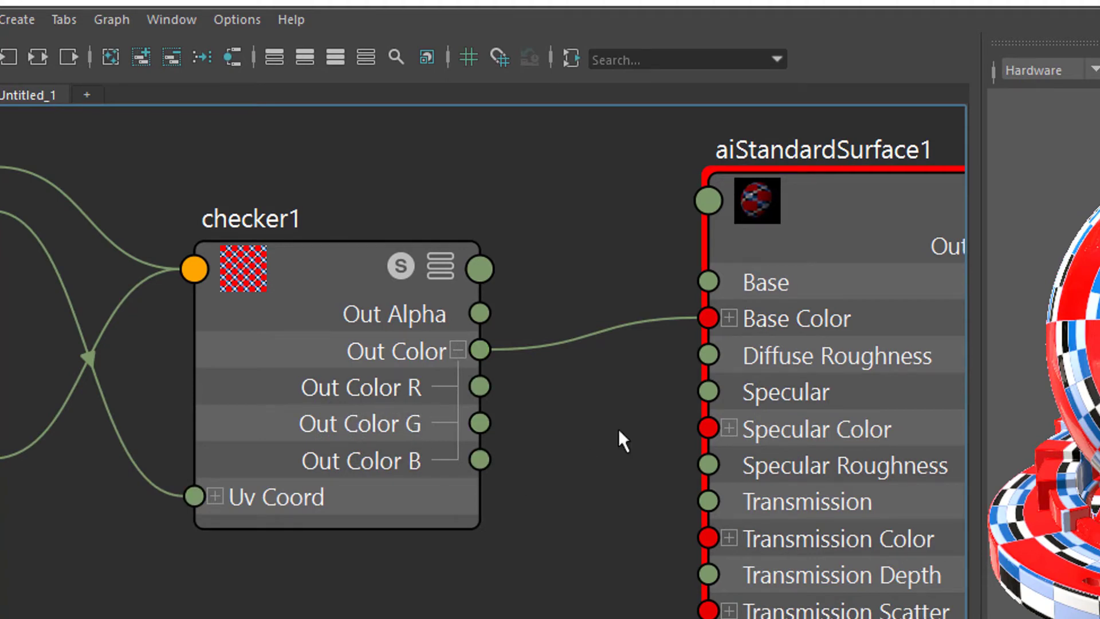
left_click(729, 319)
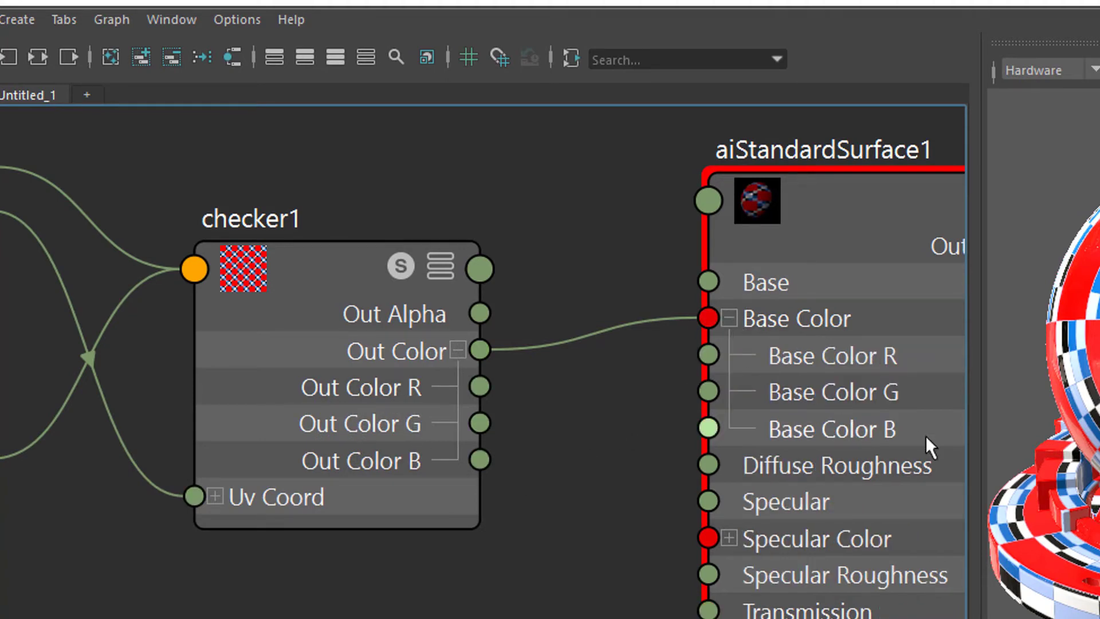
left_click(611, 325)
key("Delete")
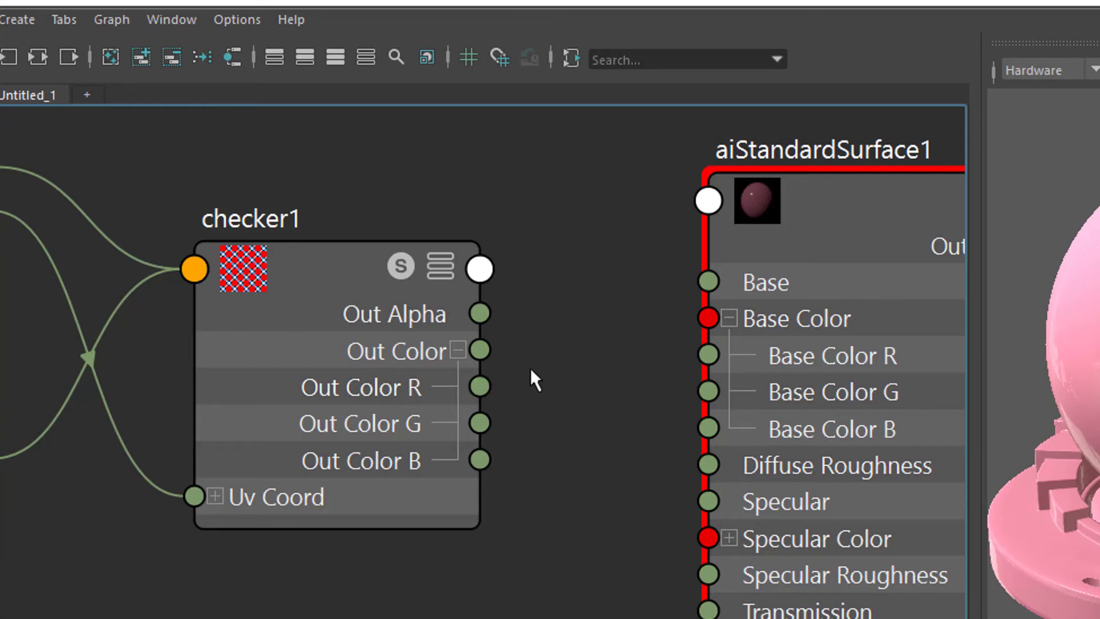
Connect only checker1's Out Color R to aiStandardSurface1's Base Color R.
left_click_drag(480, 386, 682, 305)
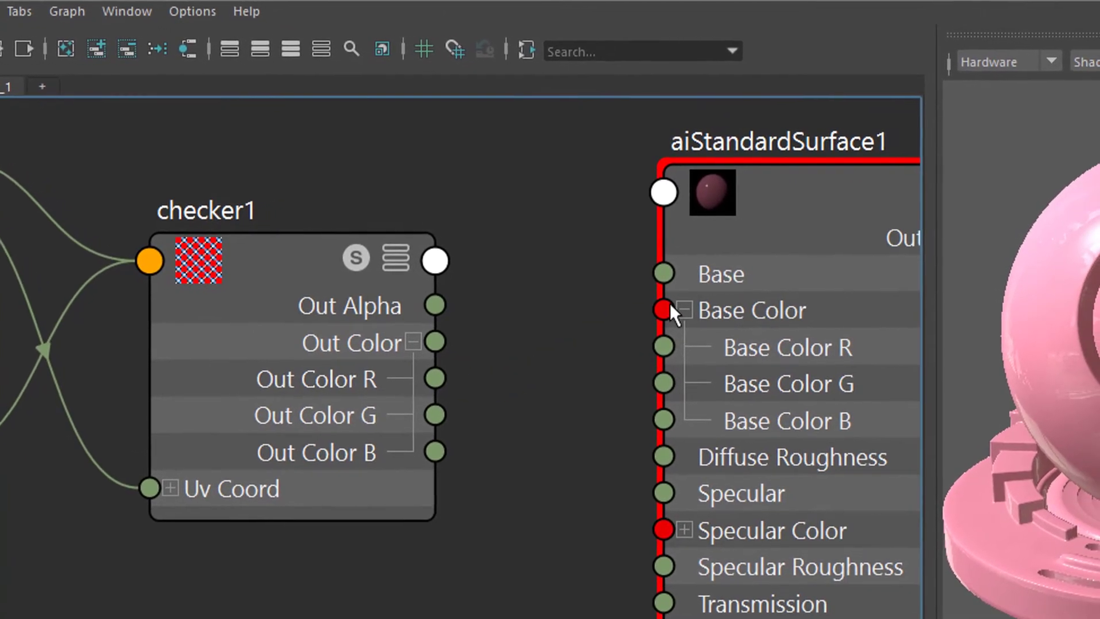
left_click_drag(391, 371, 506, 326)
left_click_drag(431, 311, 407, 297)
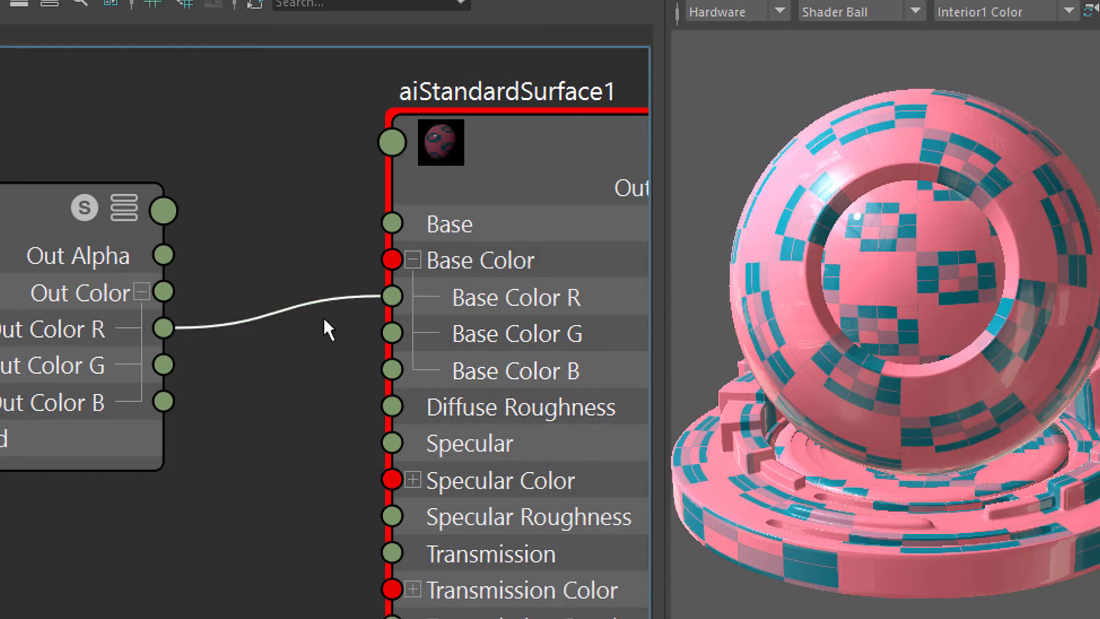
Delete the single red-channel connection and reconnect checker1's full Out Color to Base Color.
key("Delete")
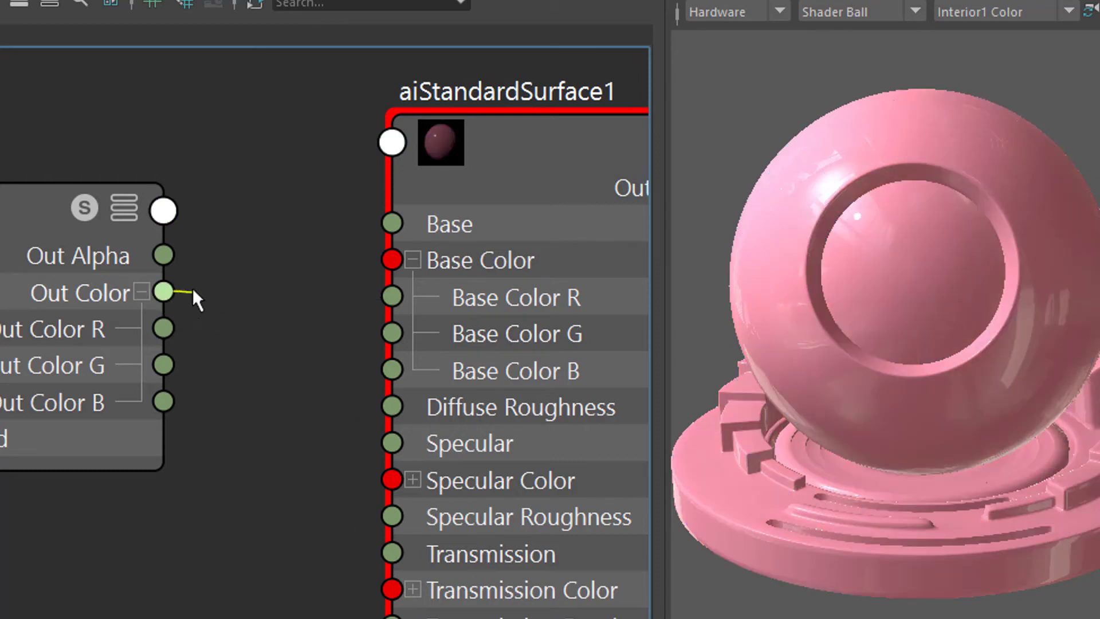
left_click_drag(288, 269, 389, 256)
Spread out the placement nodes by moving place2dTexture1 and place2dTexture5 up and place2dTexture2 and place2dTexture3 down.
middle_click_drag(110, 503, 493, 523, "alt")
scroll(517, 504, "down", 3)
middle_click_drag(315, 488, 356, 415, "alt")
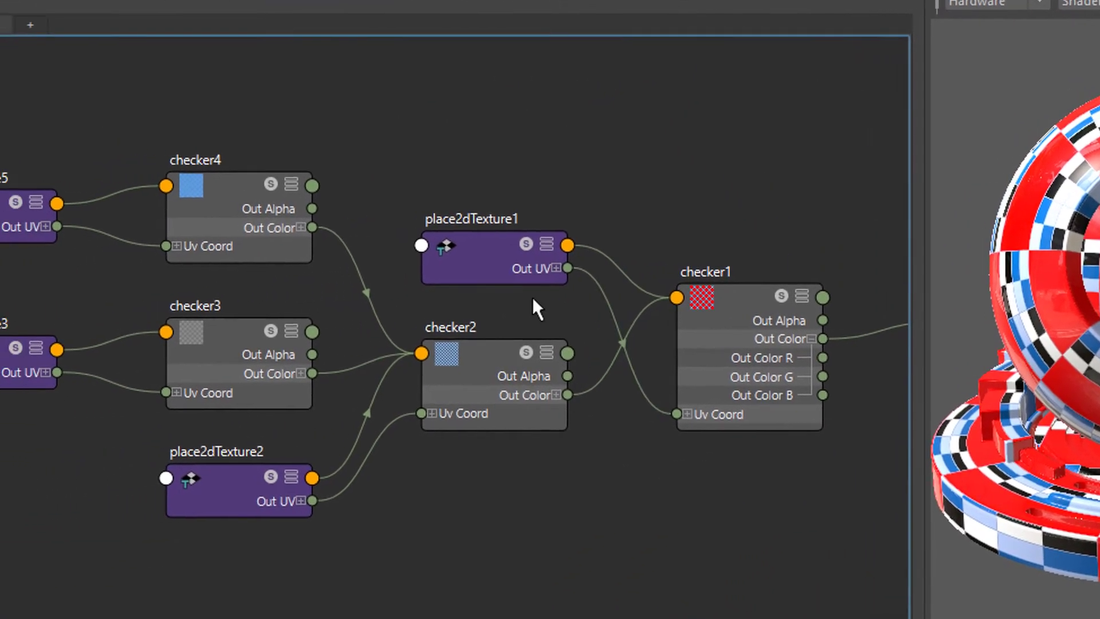
left_click_drag(433, 246, 445, 133)
left_click_drag(606, 129, 606, 121)
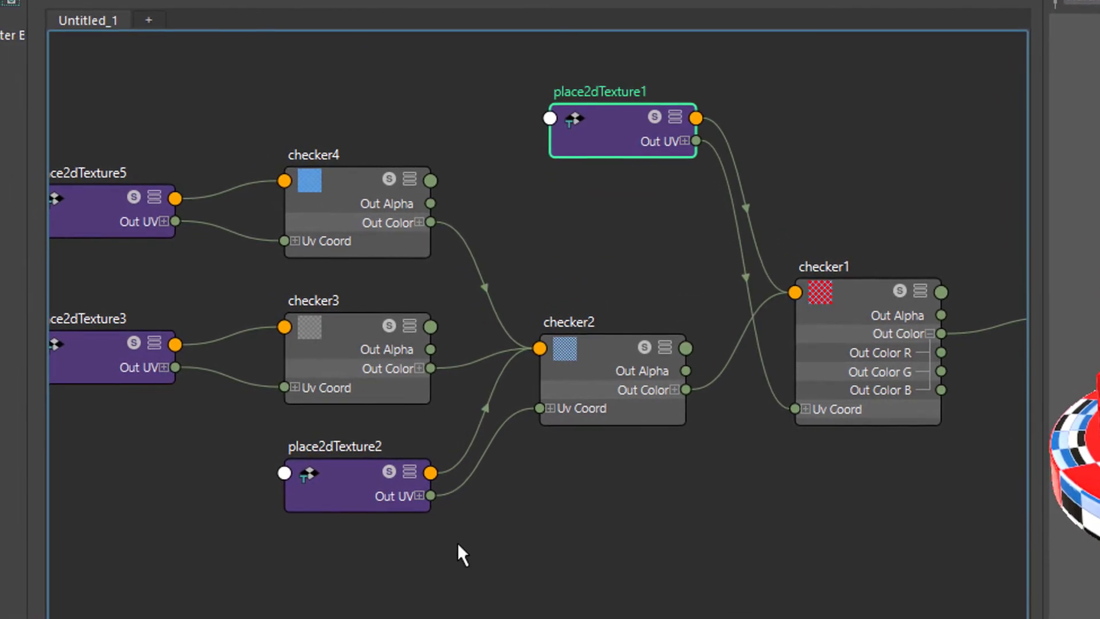
left_click_drag(348, 499, 348, 578)
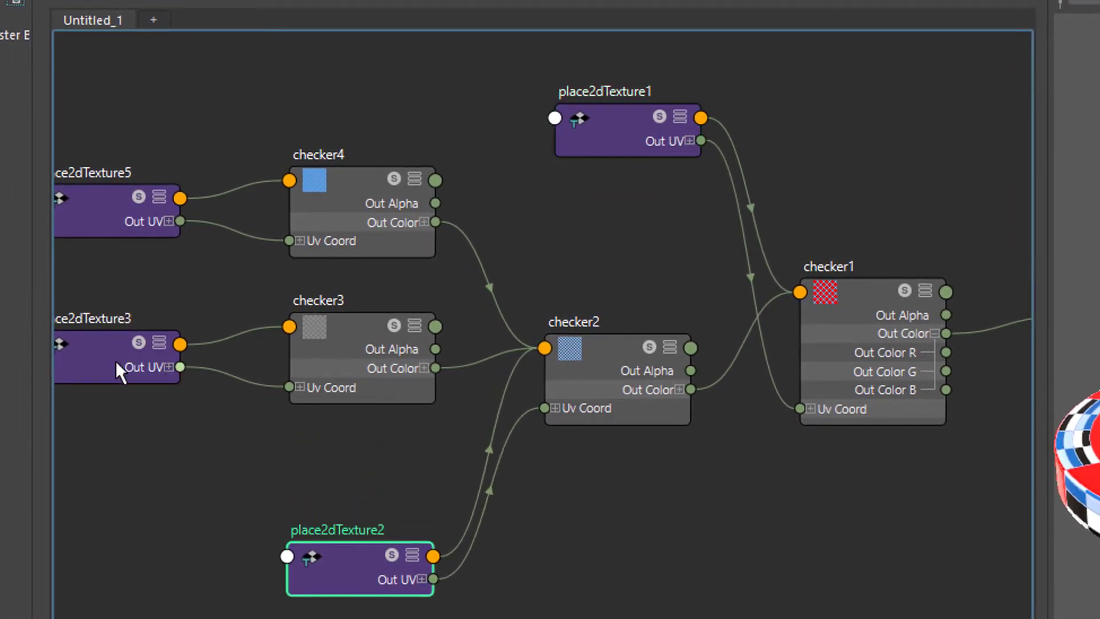
left_click_drag(90, 363, 77, 453)
left_click_drag(103, 210, 118, 100)
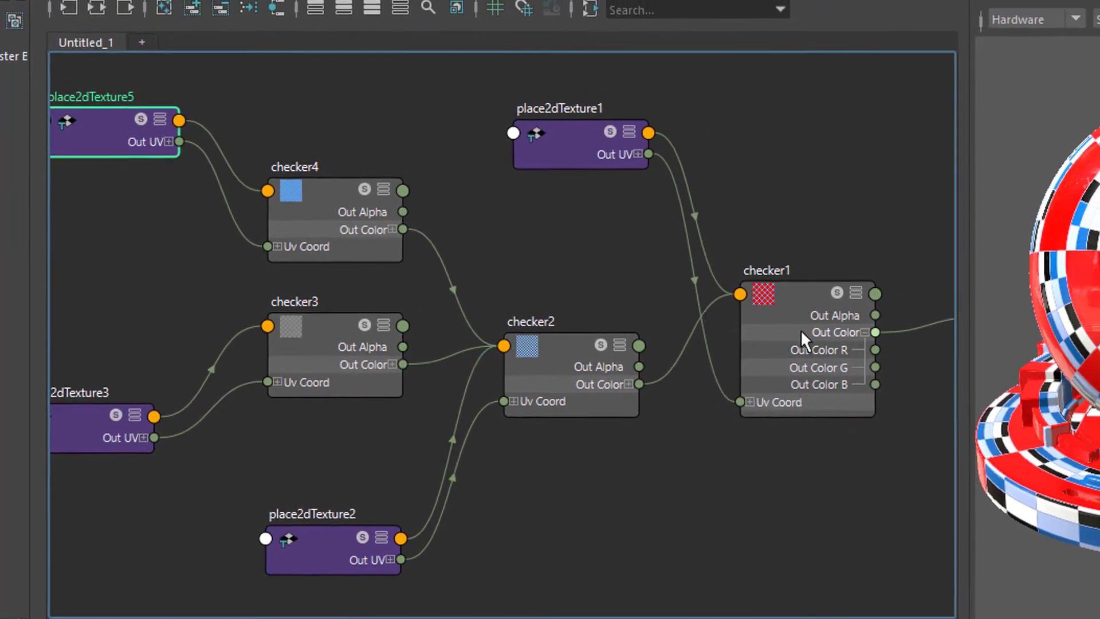
Select checker1 and move the checker2 node slightly up in the graph.
left_click(795, 289)
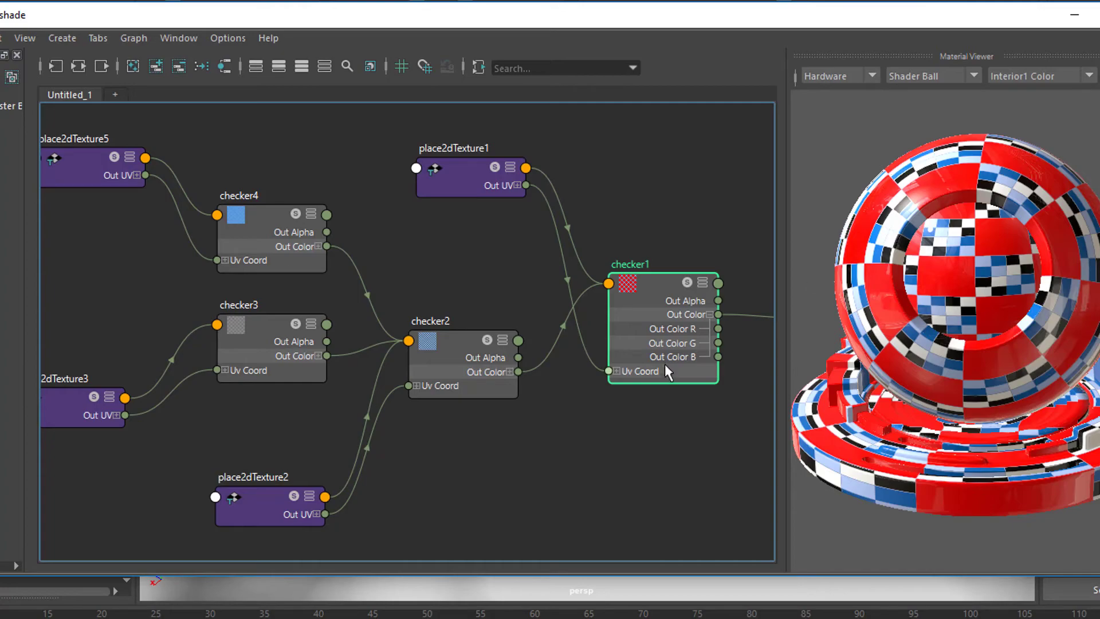
left_click_drag(482, 343, 493, 295)
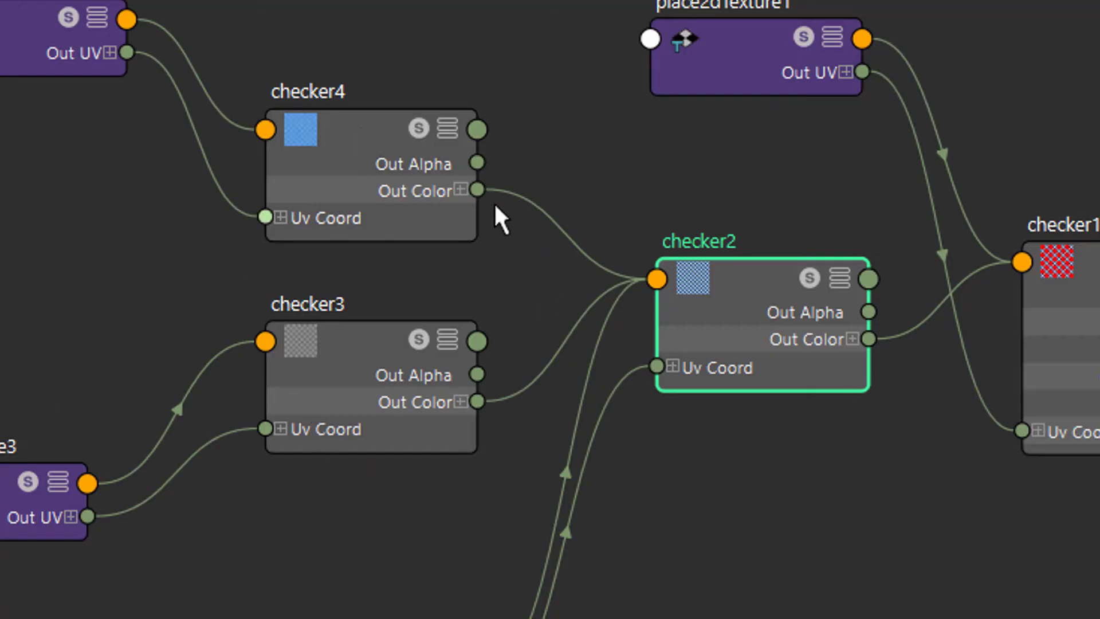
left_click_drag(477, 402, 657, 279)
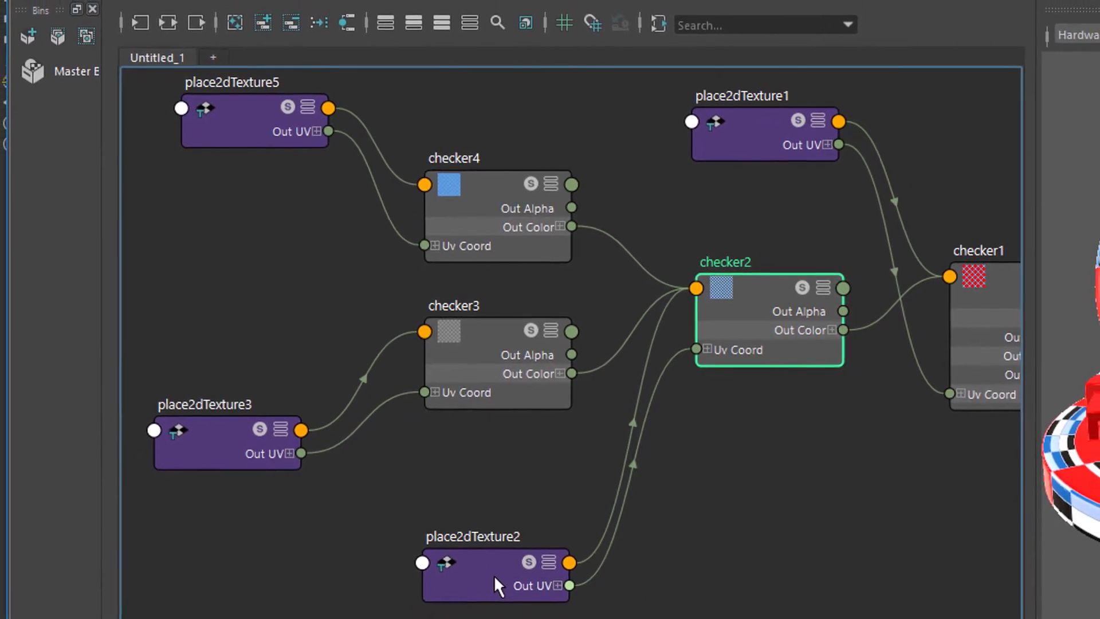
Set the Repeat UV of place2dTexture3, which feeds checker3, to 20 by 20.
left_click(221, 438)
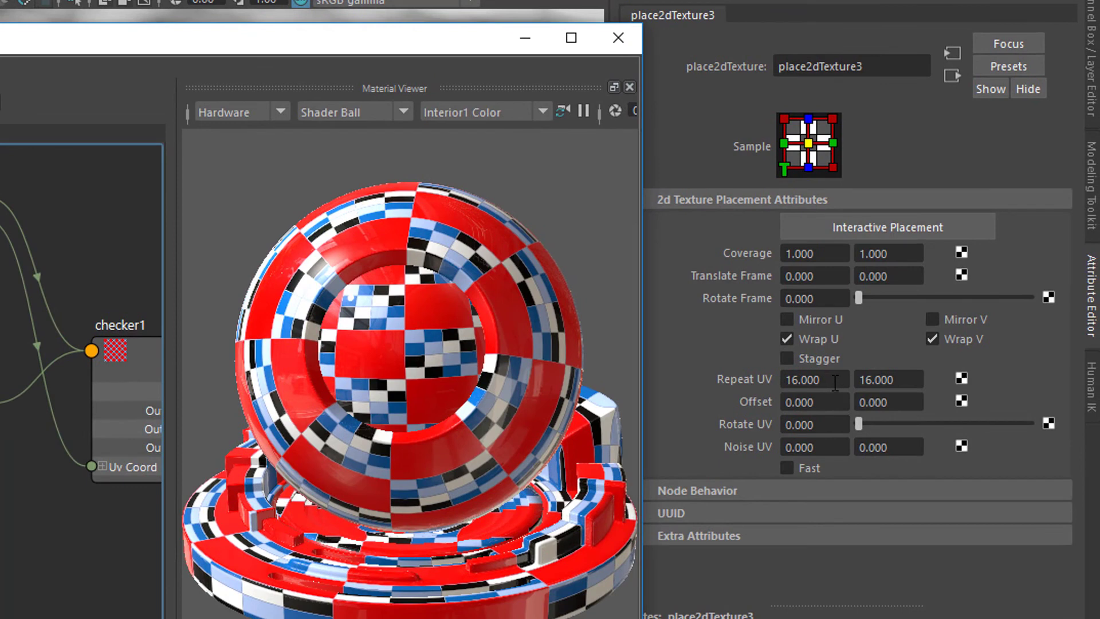
left_click_drag(831, 381, 762, 381)
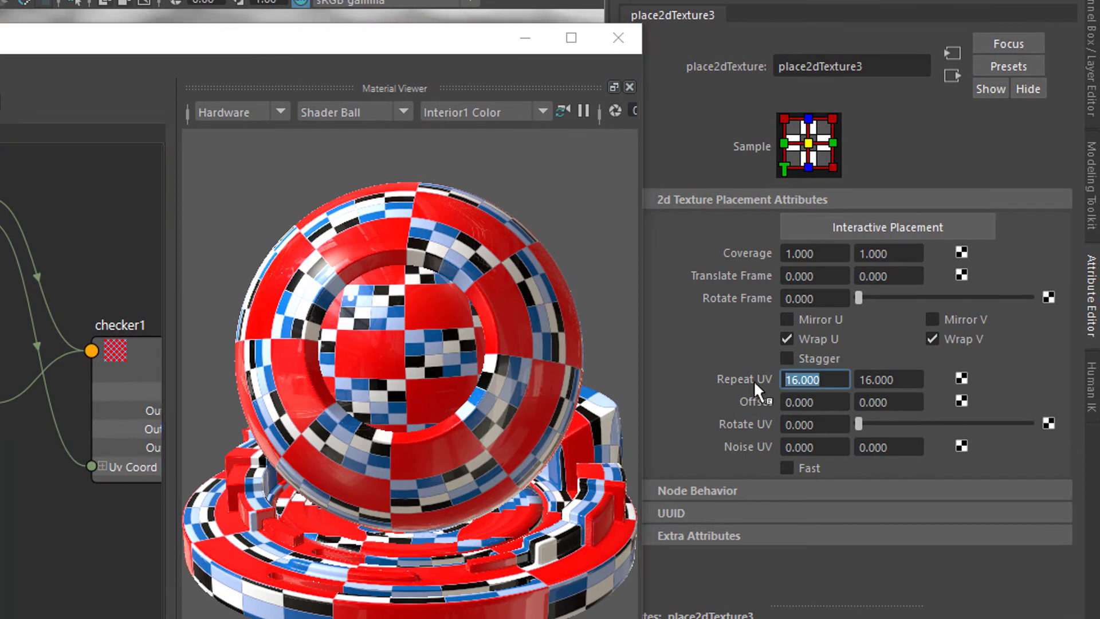
type("20")
key("Tab")
type("20")
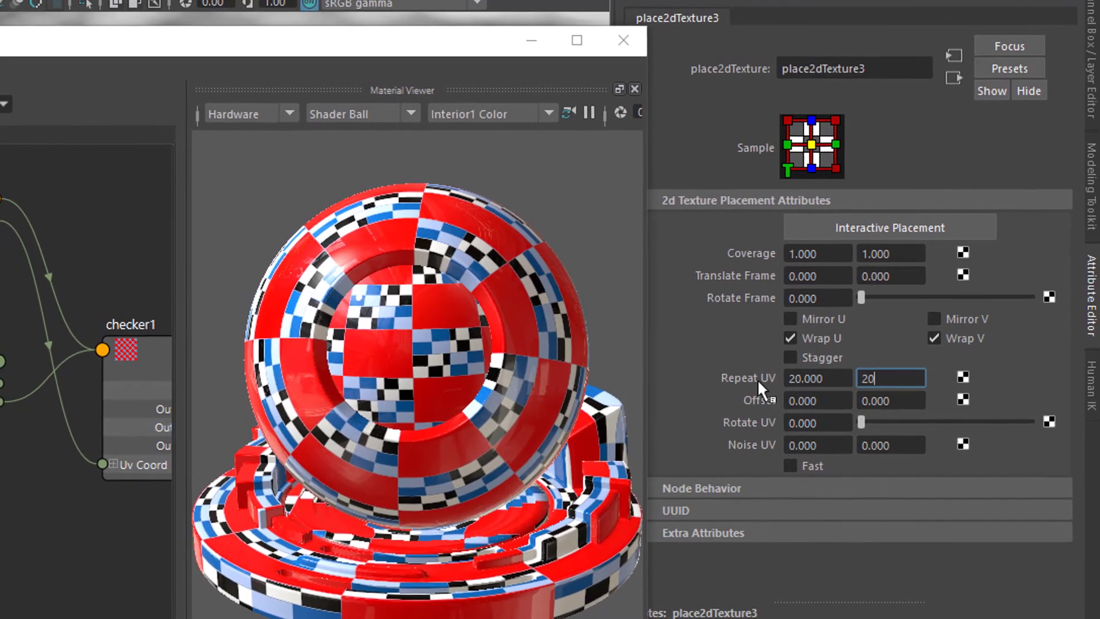
key("Return")
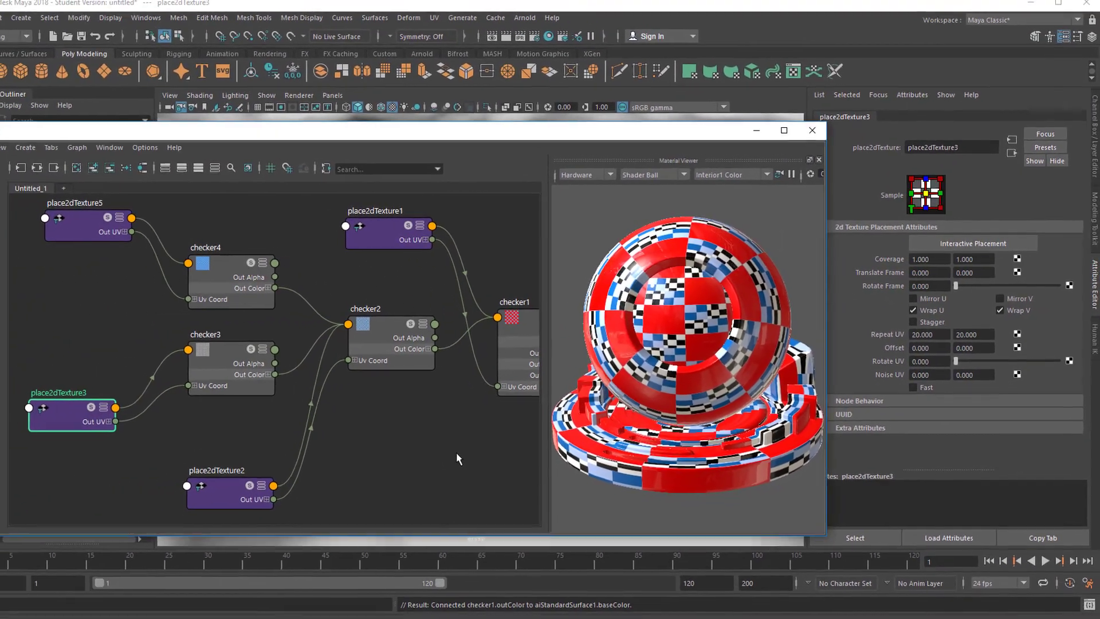
Connect checker1's Out Alpha to aiStandardSurface1's Emission and minimize the Hypershade to show the torus in the viewport.
middle_click_drag(414, 443, 223, 370, "alt")
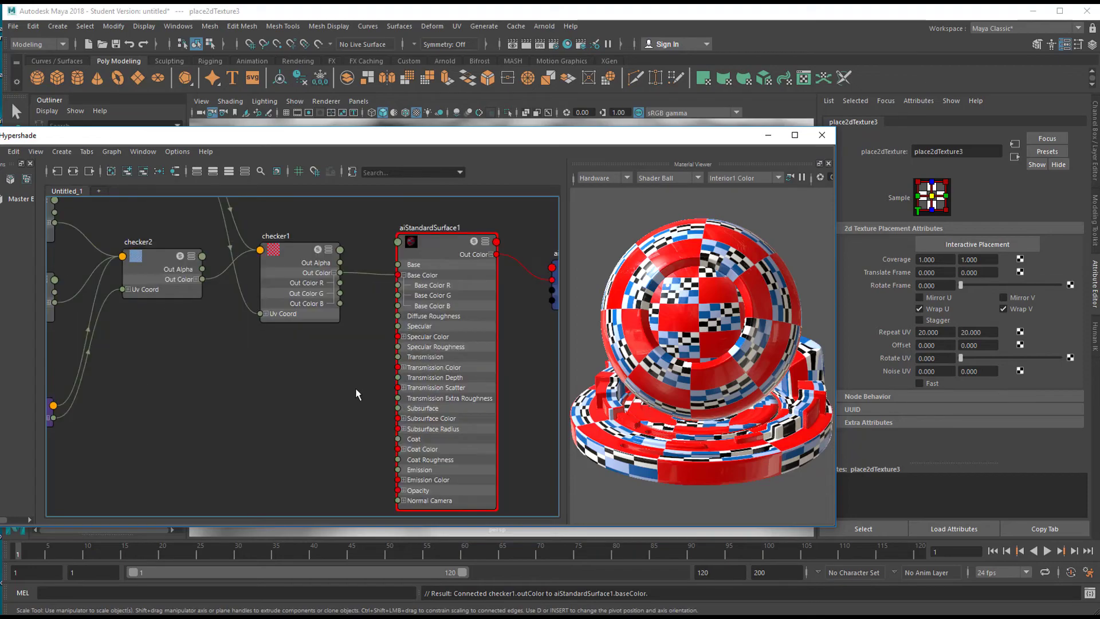
middle_click_drag(319, 371, 275, 355, "alt")
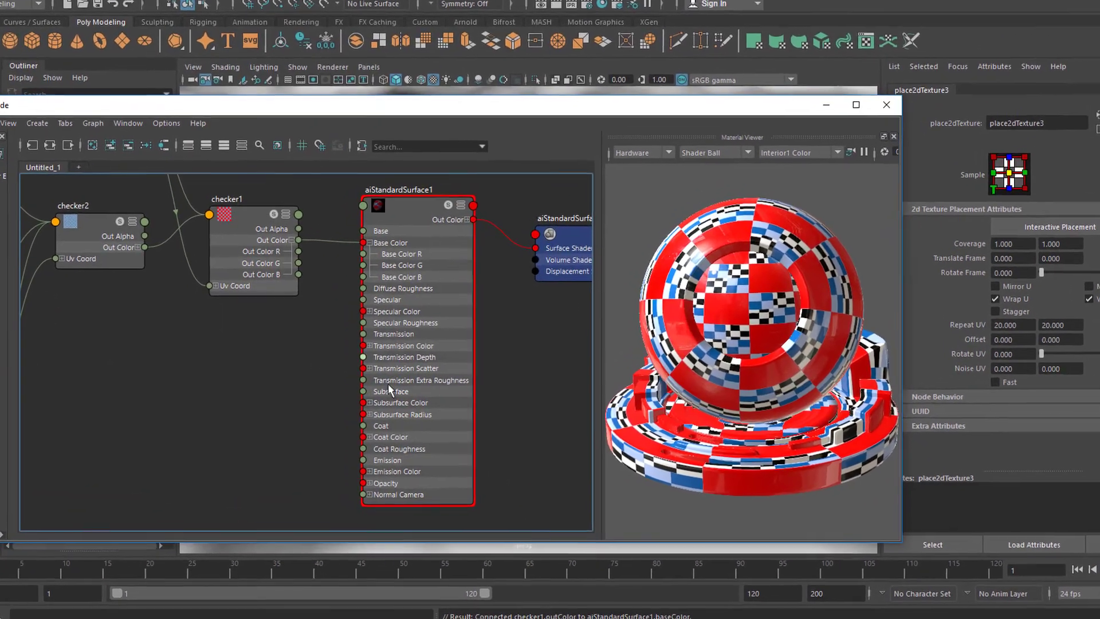
scroll(273, 399, "up", 3)
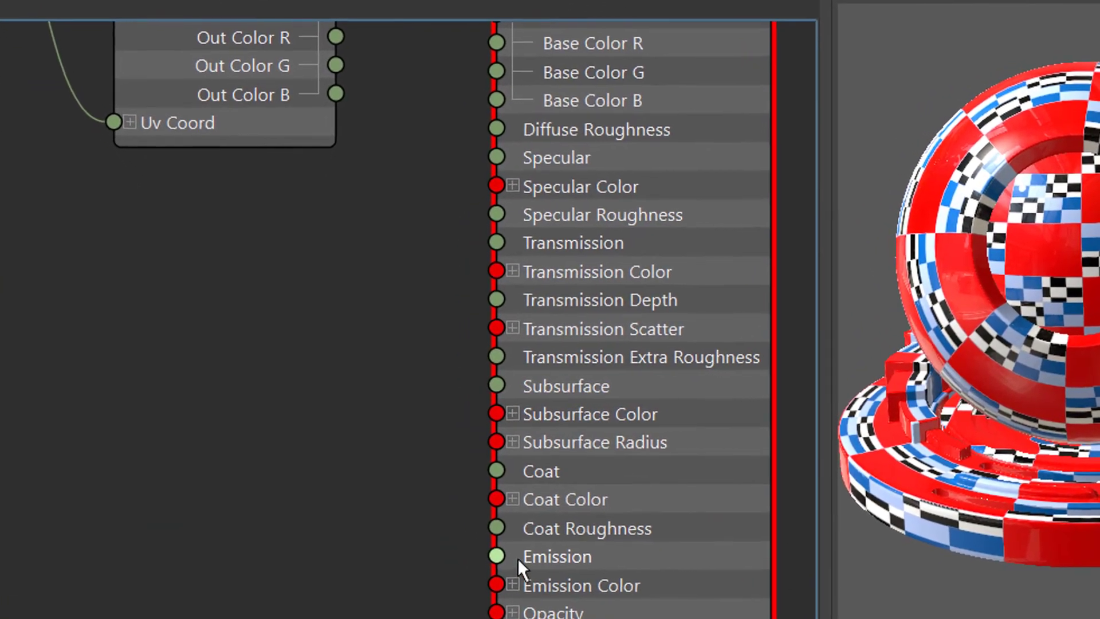
scroll(348, 445, "down", 1)
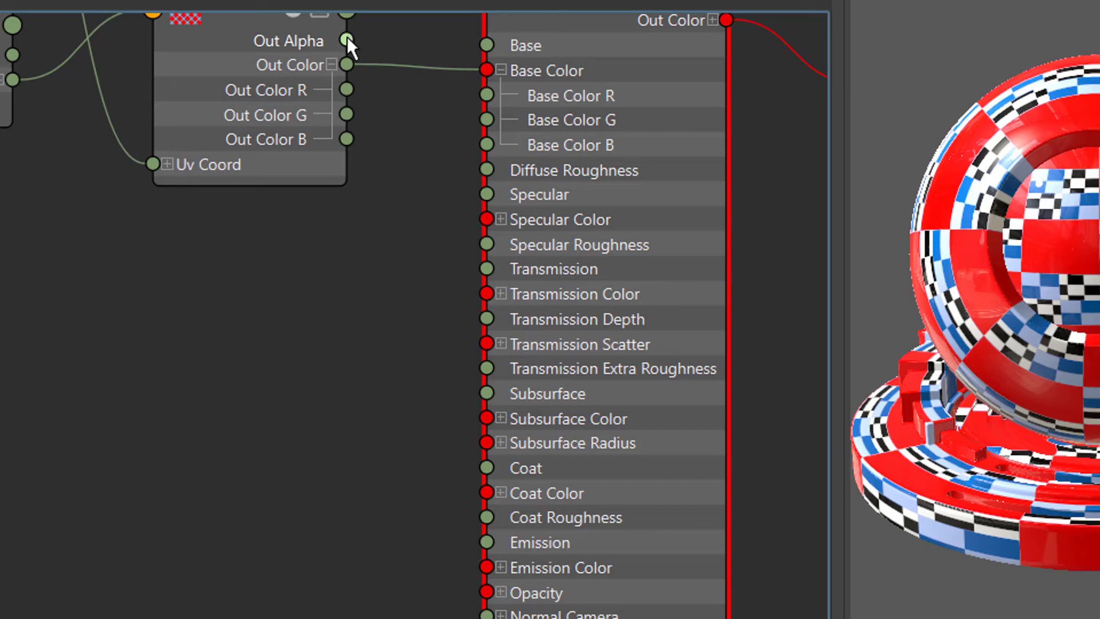
left_click_drag(347, 40, 444, 526)
mouse_move(428, 510)
left_mouse_down()
mouse_move(448, 519)
mouse_move(419, 496)
left_mouse_up()
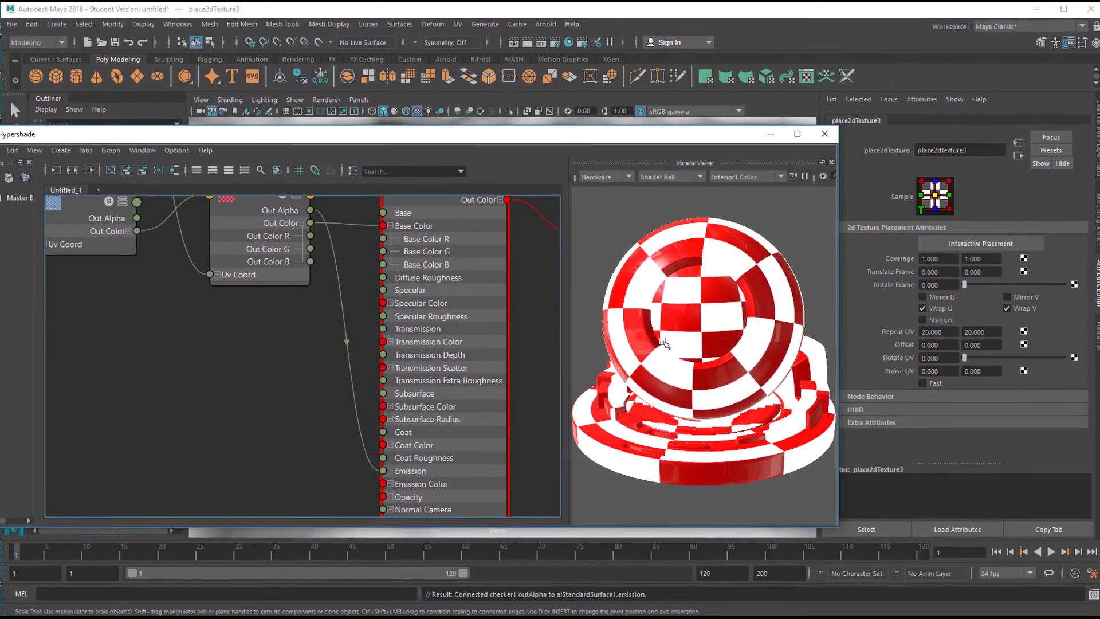
left_click(768, 138)
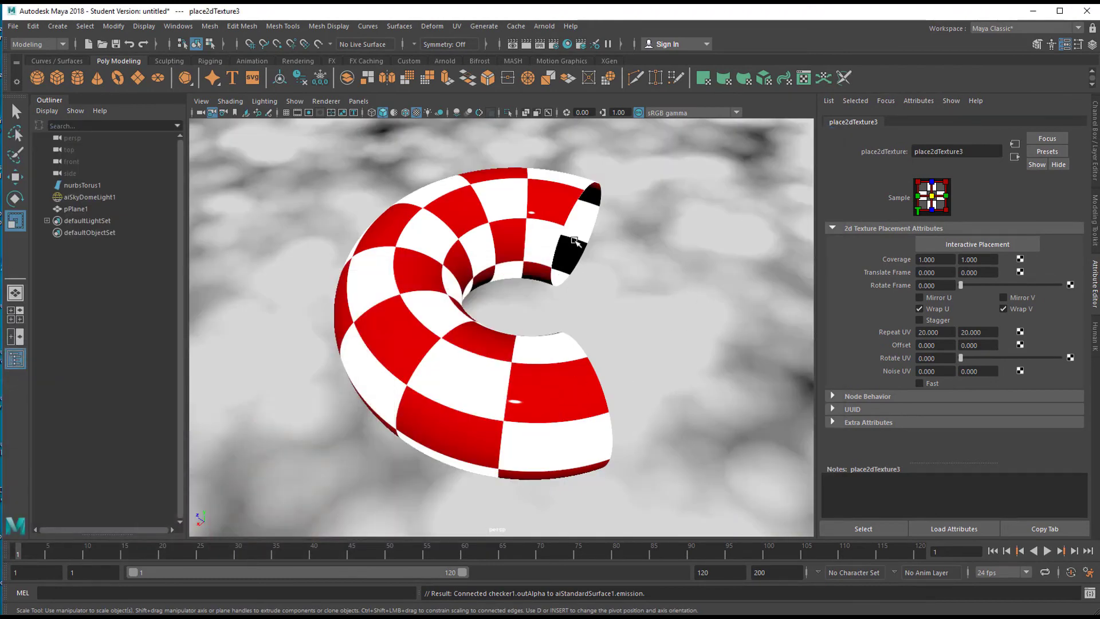
Render the scene in the Arnold RenderView and open Arnold's Light Manager.
left_click(544, 26)
left_click(553, 55)
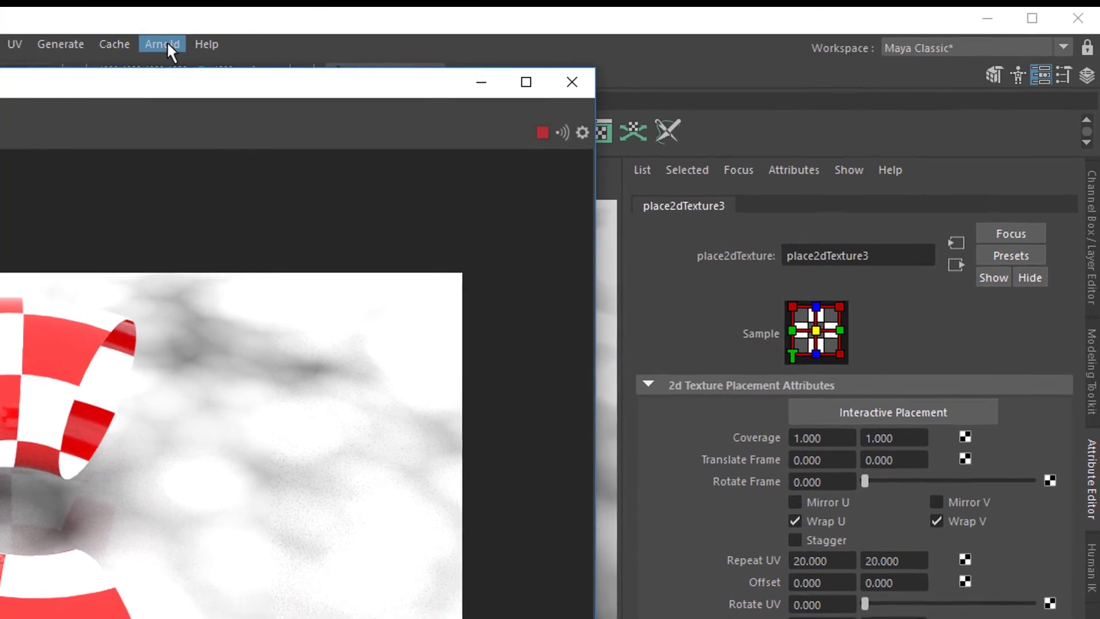
left_click(165, 44)
mouse_move(185, 226)
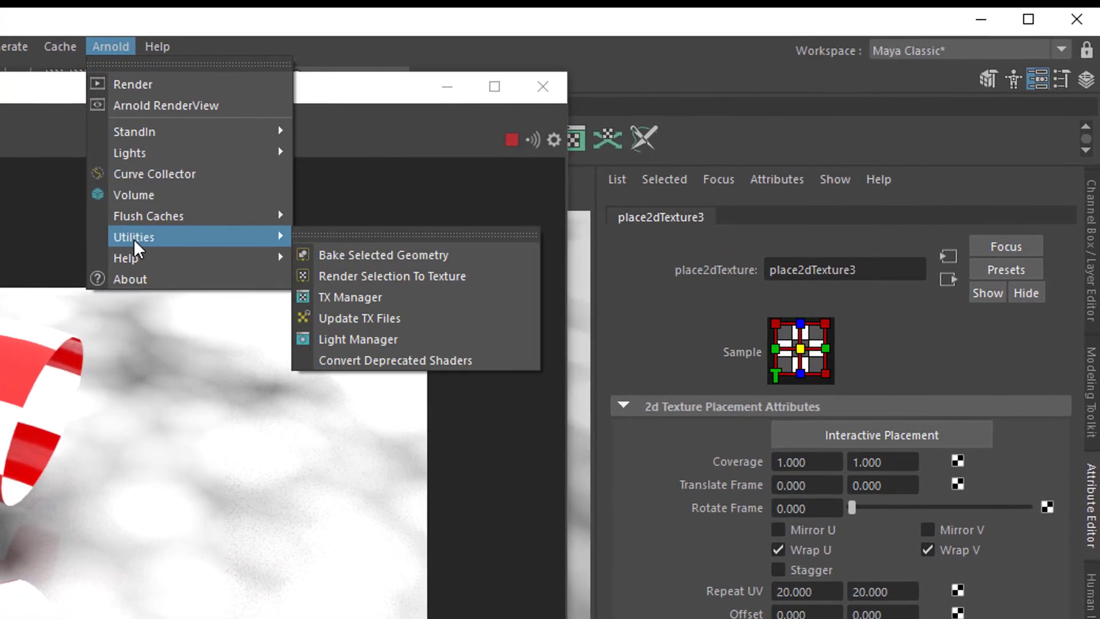
left_click(375, 339)
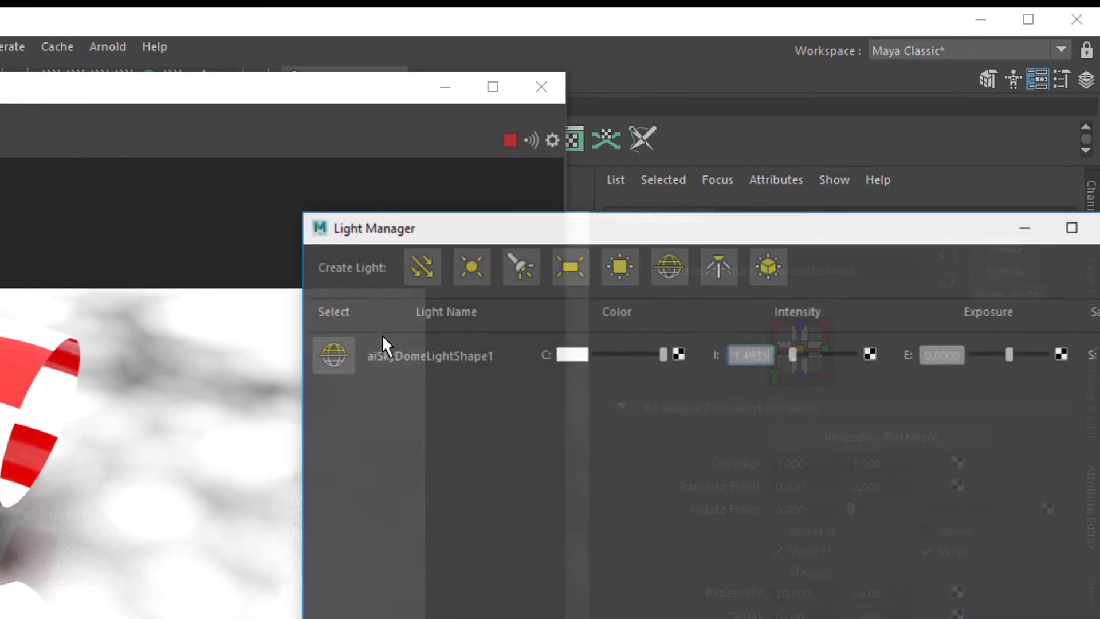
Lower the intensity of aiSkyDomeLightShape1 to 0 and place the Light Manager clear of the rendered torus.
left_click_drag(696, 229, 602, 201)
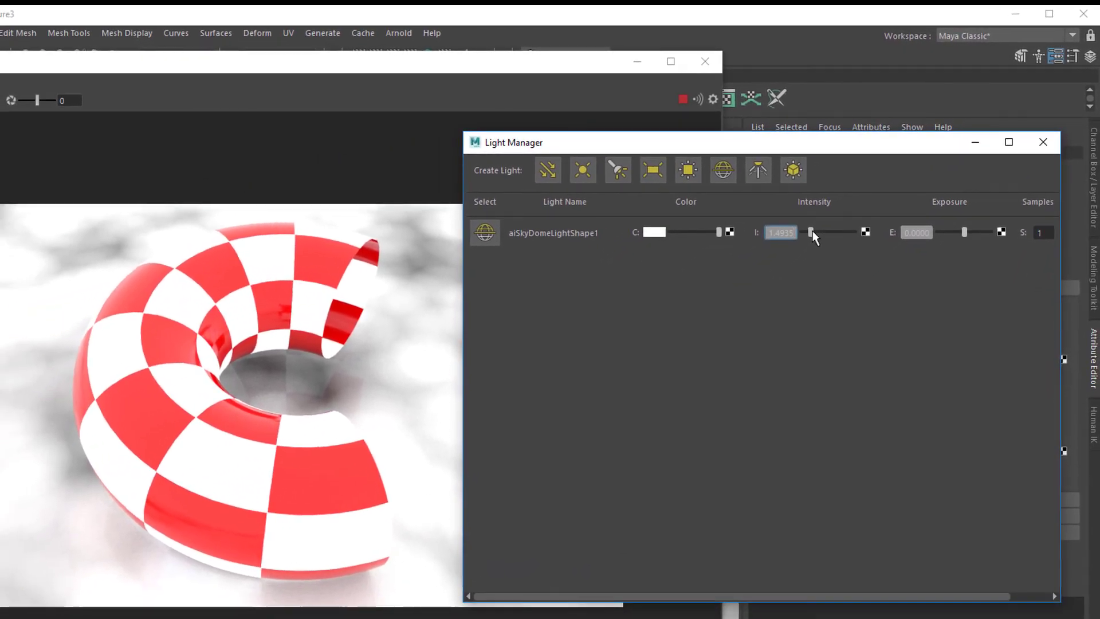
left_click_drag(812, 232, 758, 242)
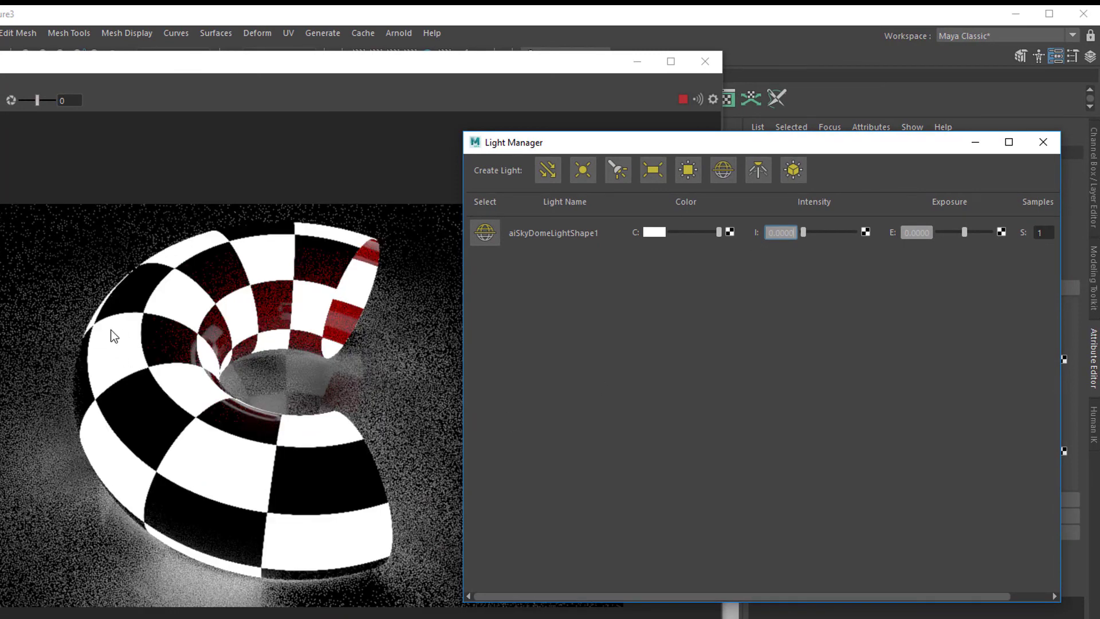
left_click_drag(718, 146, 750, 133)
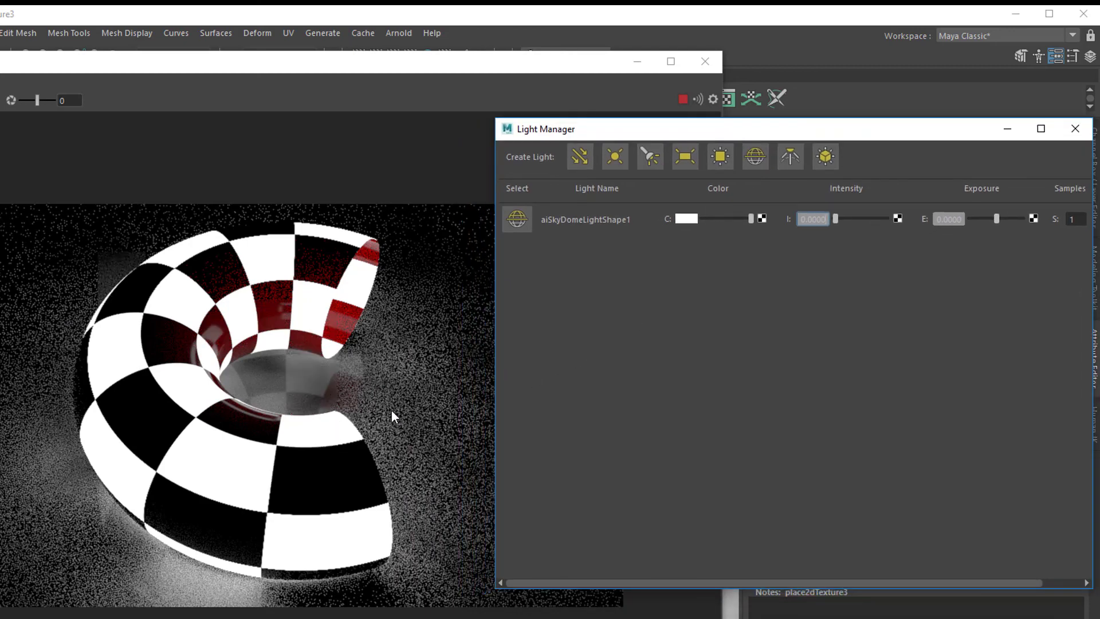